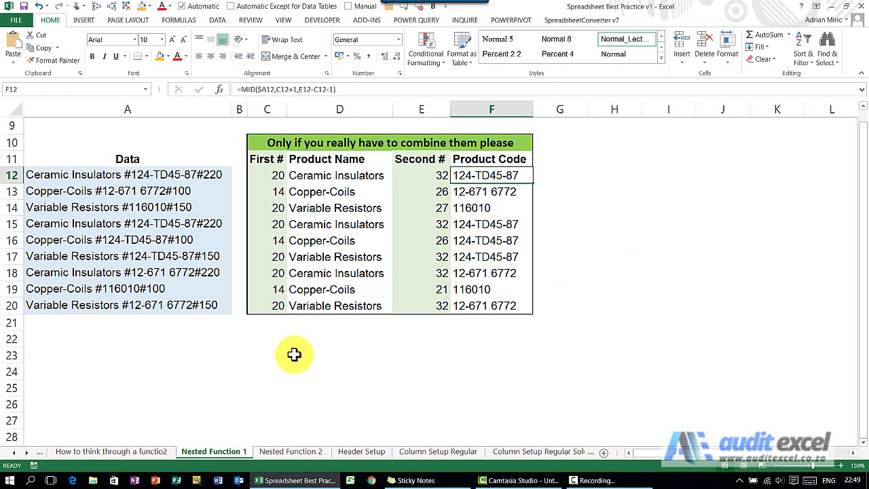
Step: Review the FIND, LEFT and MID helper formulas in C12:F12 on the Nested Function 1 sheet
left_click(282, 454)
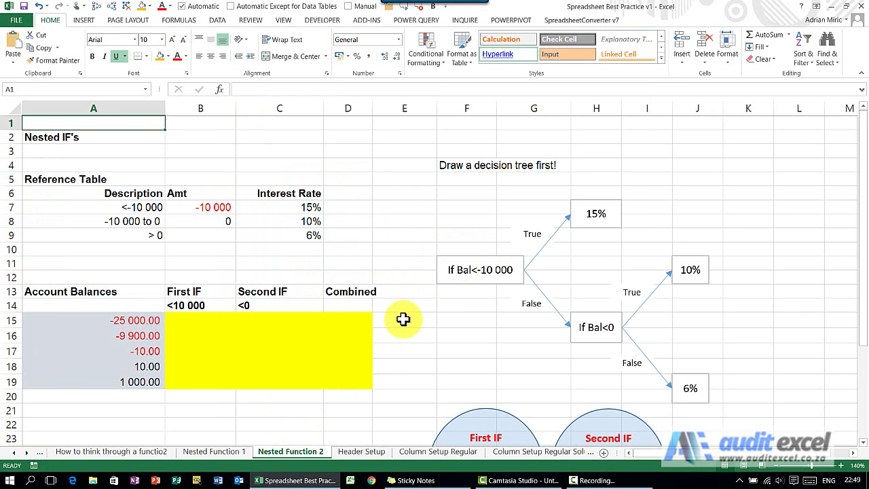
left_click(228, 450)
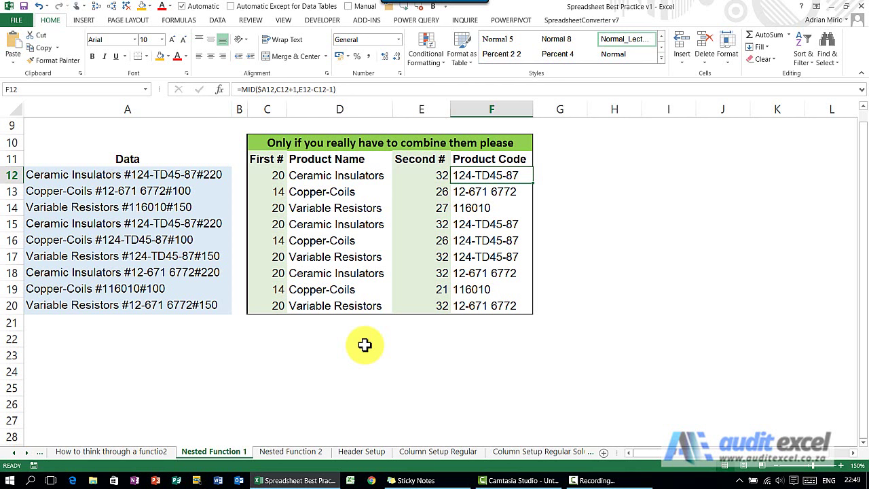
left_click(417, 346)
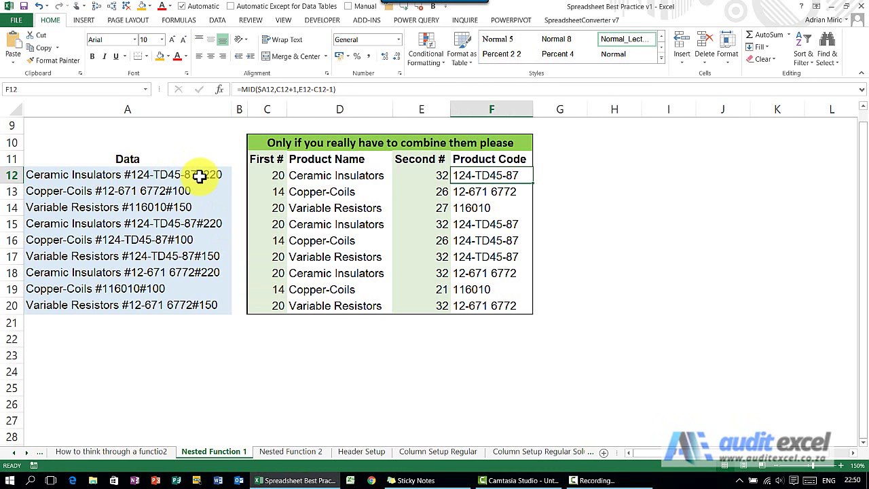
left_click(276, 176)
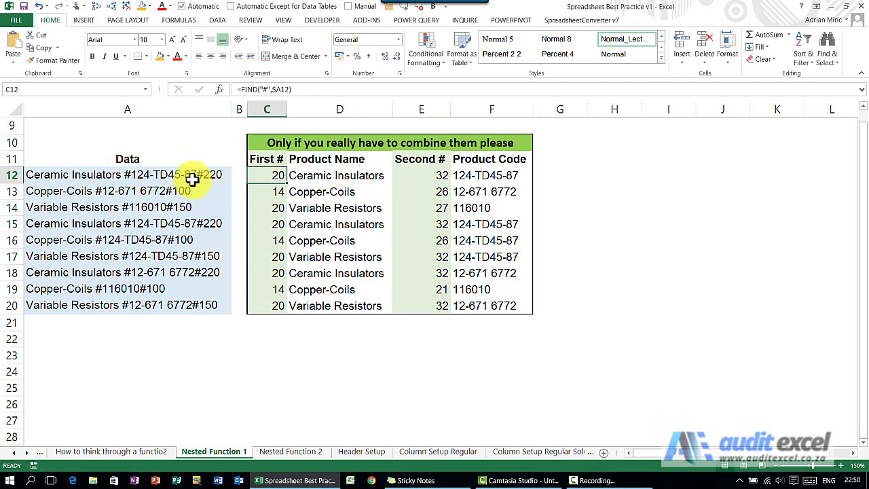
left_click(318, 178)
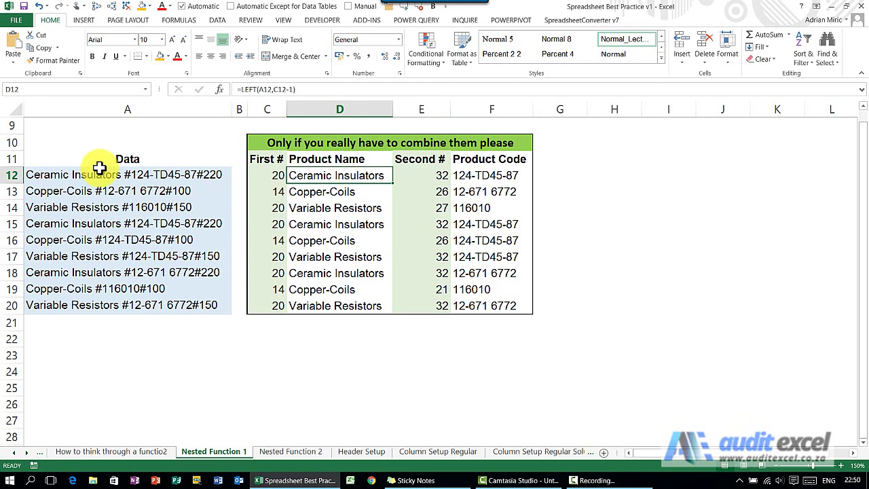
left_click(426, 176)
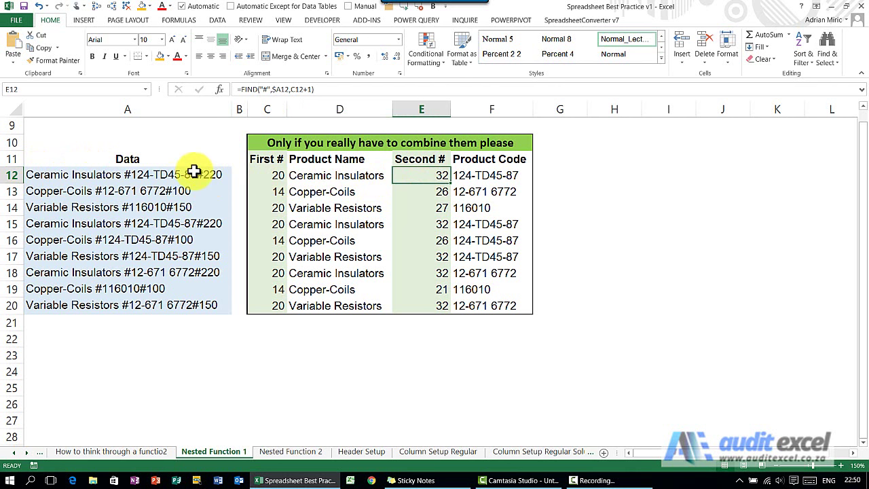
left_click(486, 175)
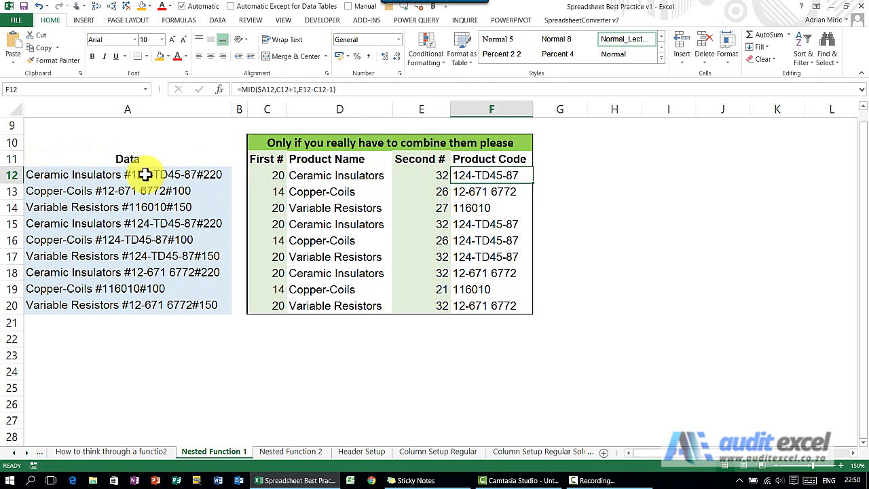
left_click(270, 178)
left_click(303, 178)
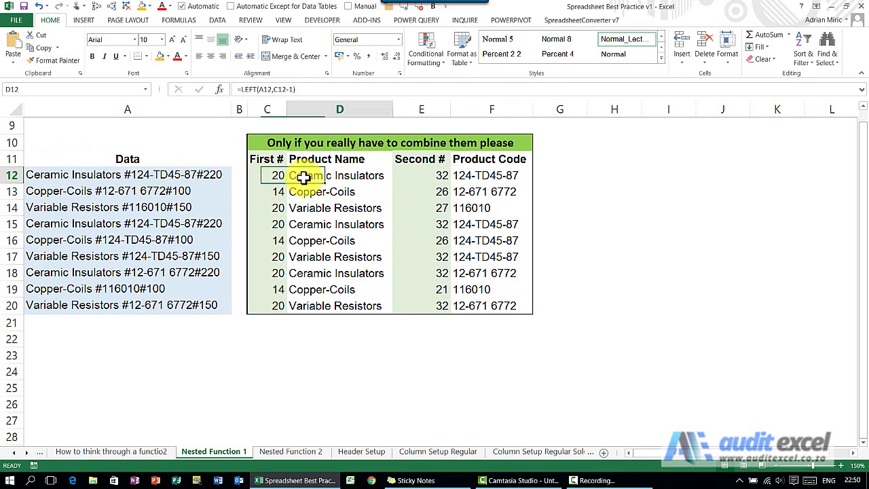
left_click(408, 175)
left_click(469, 176)
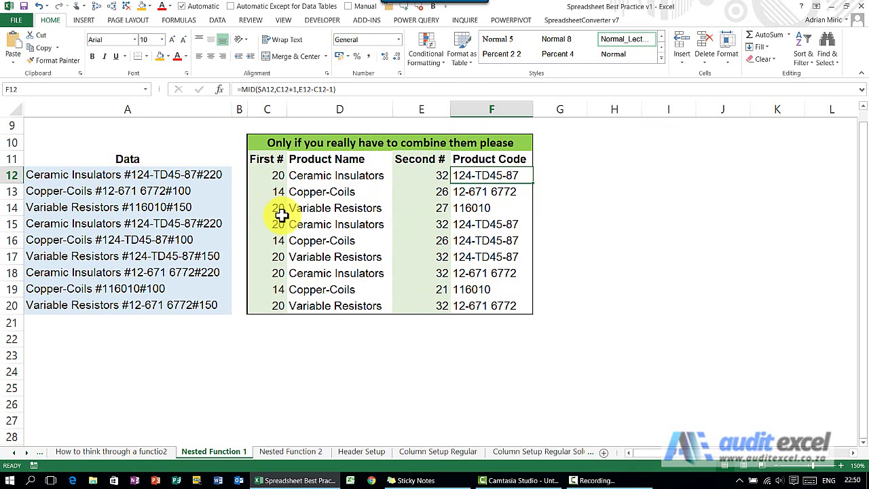
left_click(328, 177)
left_click(475, 174)
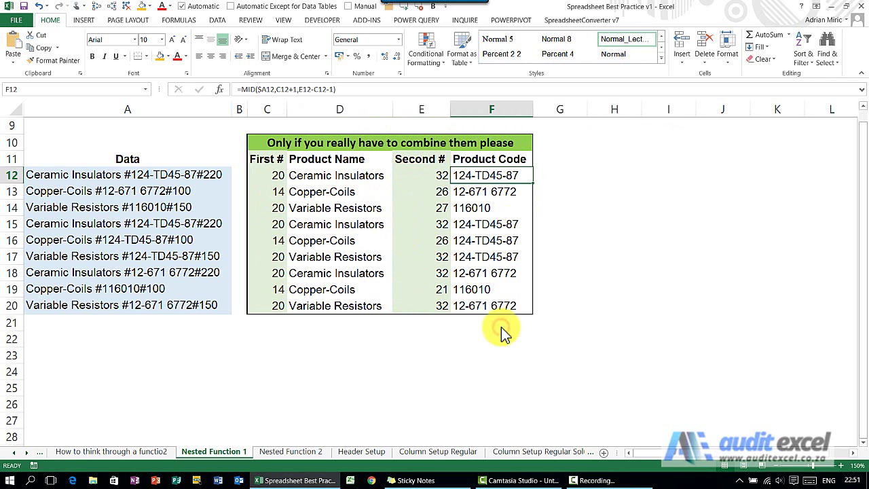
left_click(351, 176)
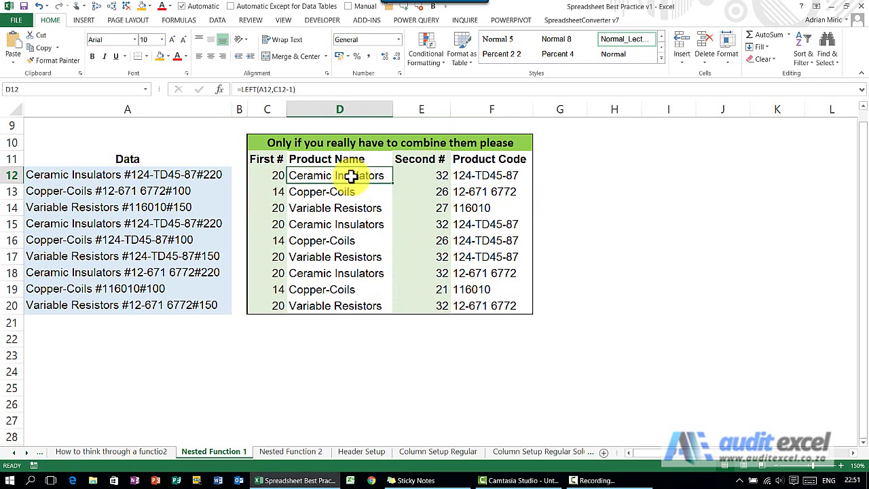
left_click(267, 171)
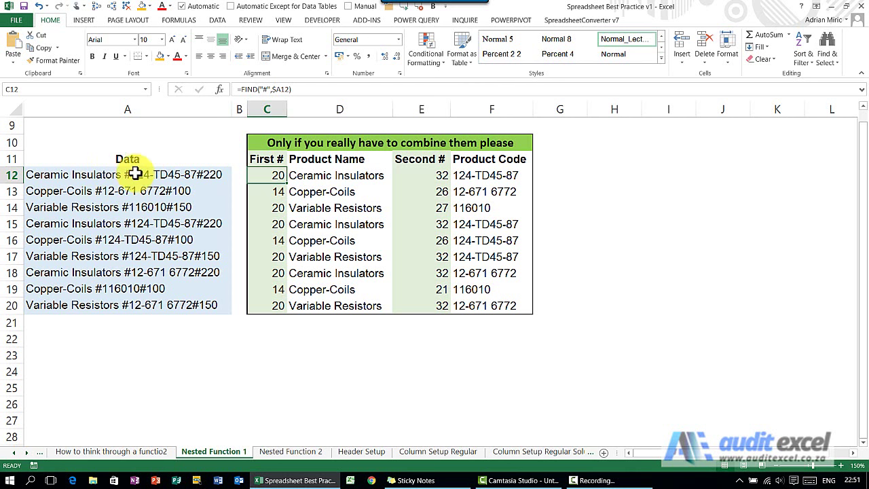
left_click(351, 176)
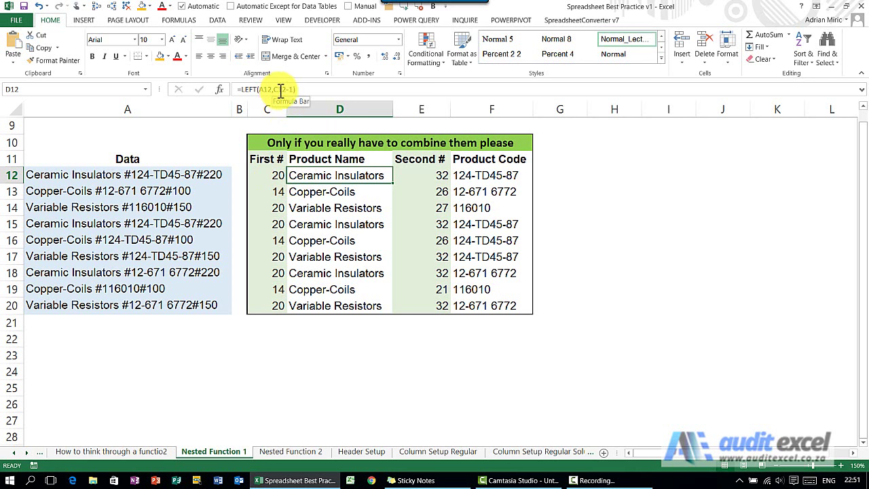
Step: Replace the C12 reference in D12's LEFT formula with FIND("#",$A12)
left_click(272, 174)
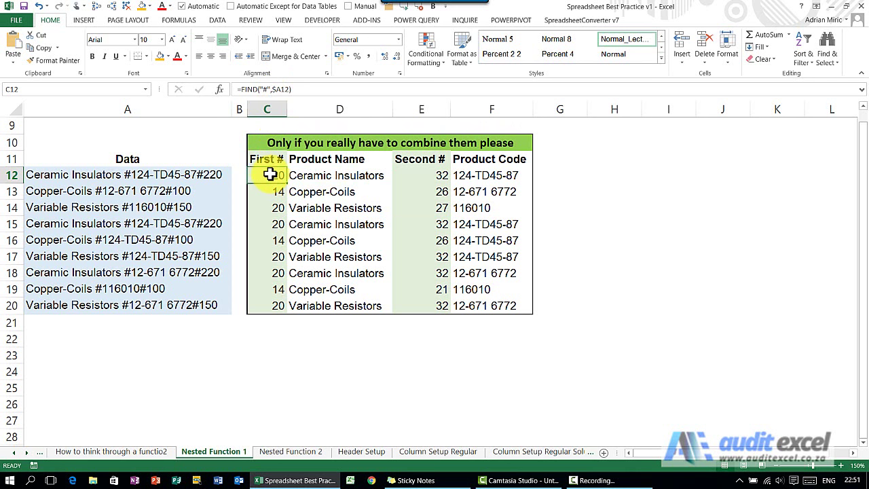
left_click(242, 89)
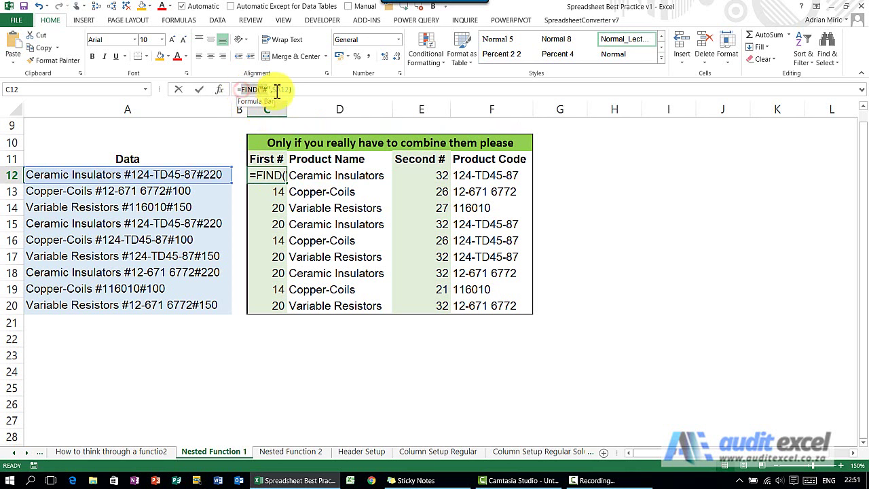
left_click_drag(305, 89, 321, 100)
key("ctrl+c")
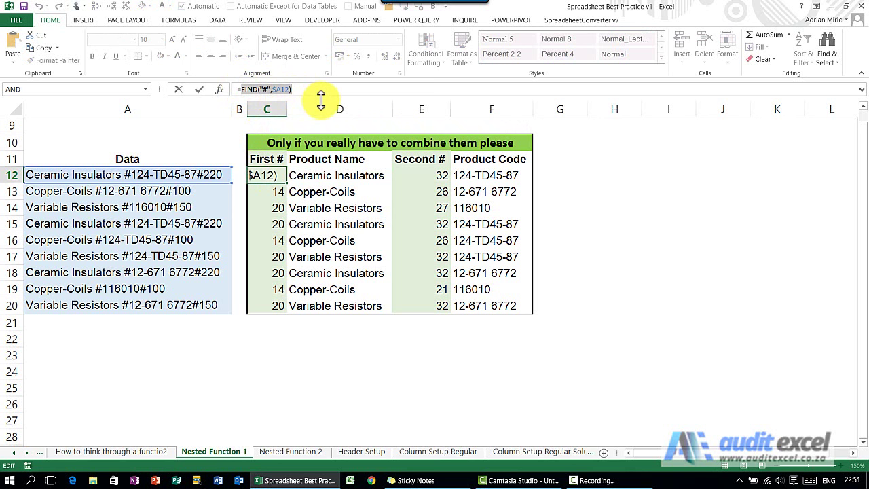
key("Escape")
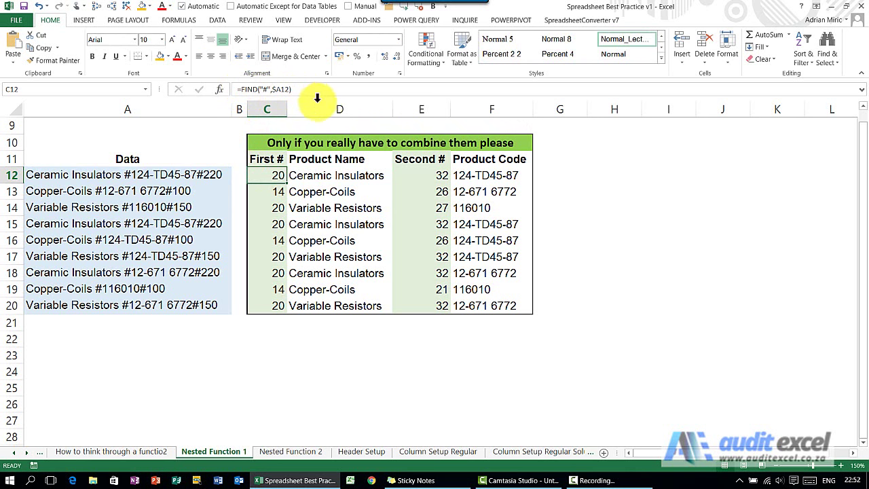
left_click(310, 174)
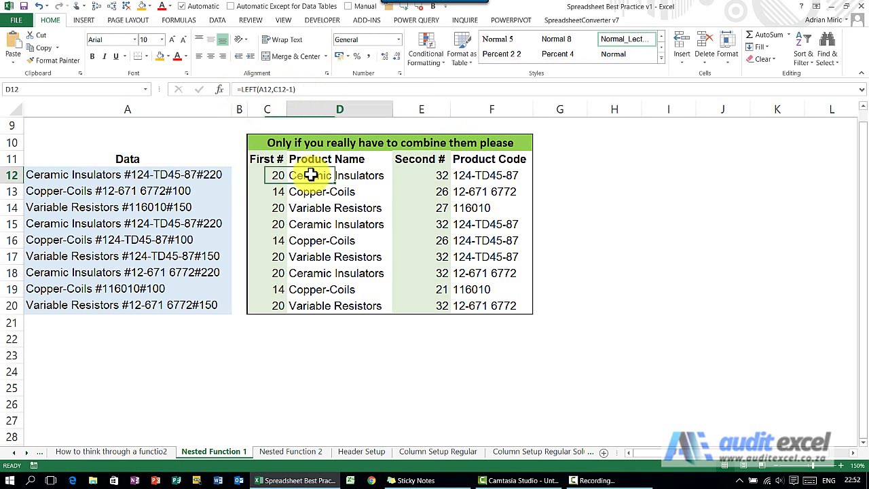
left_click(279, 89)
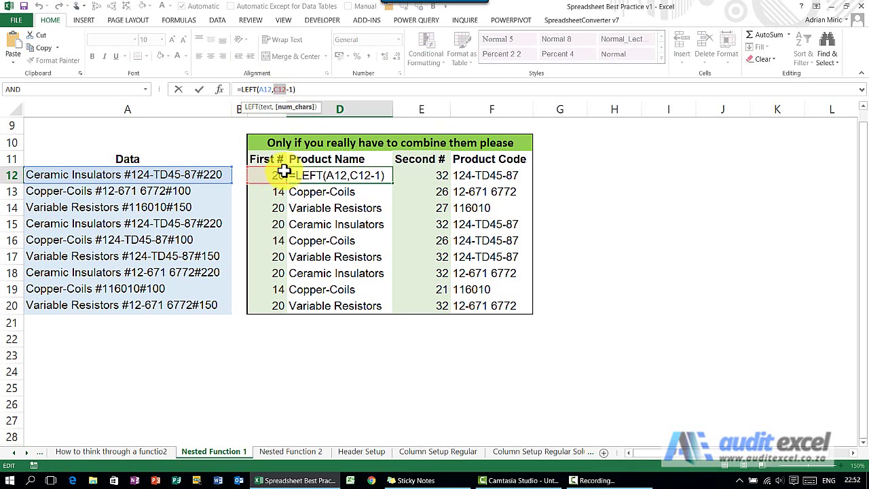
key("ctrl+v")
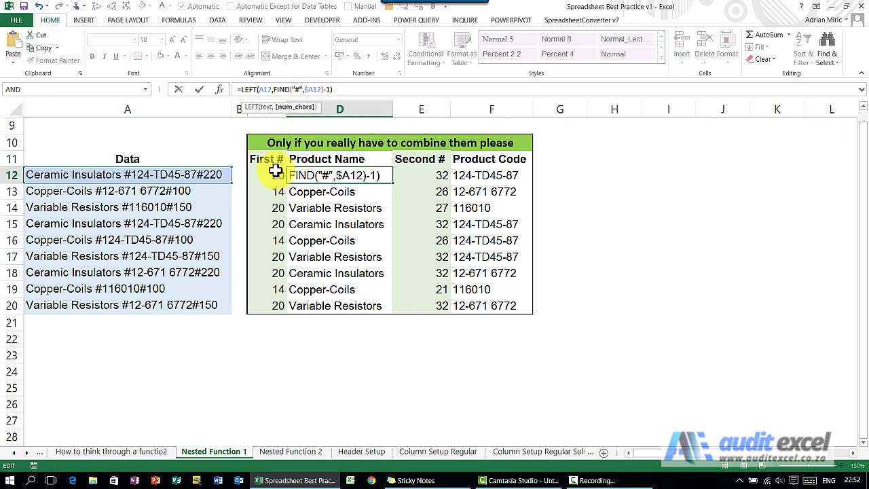
key("Return")
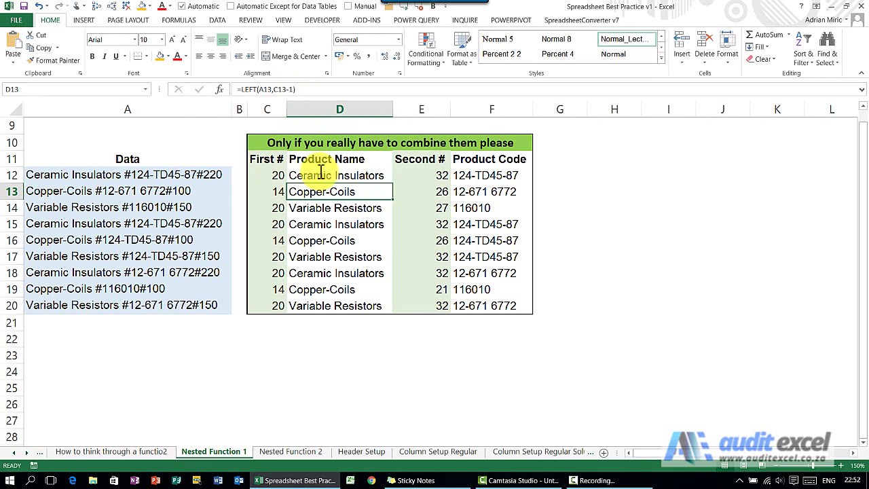
Step: Fill D12's nested Product Name formula down to D20 and check D13
left_click(333, 175)
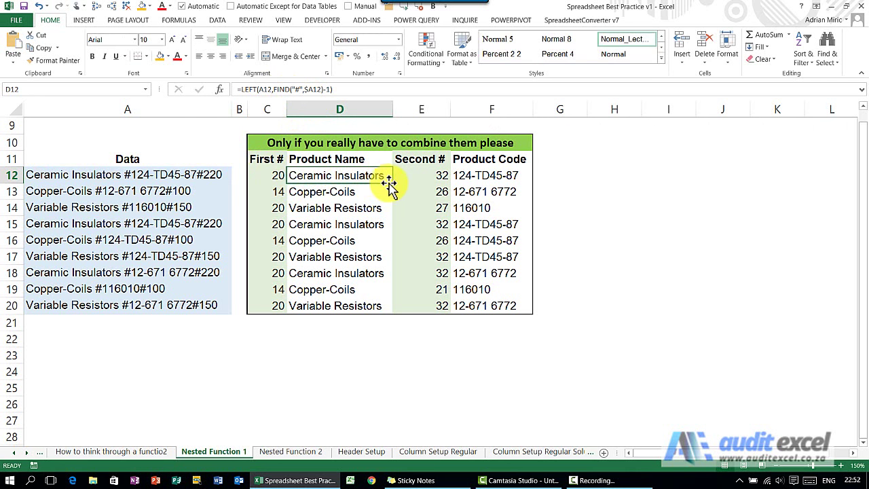
double_click(391, 184)
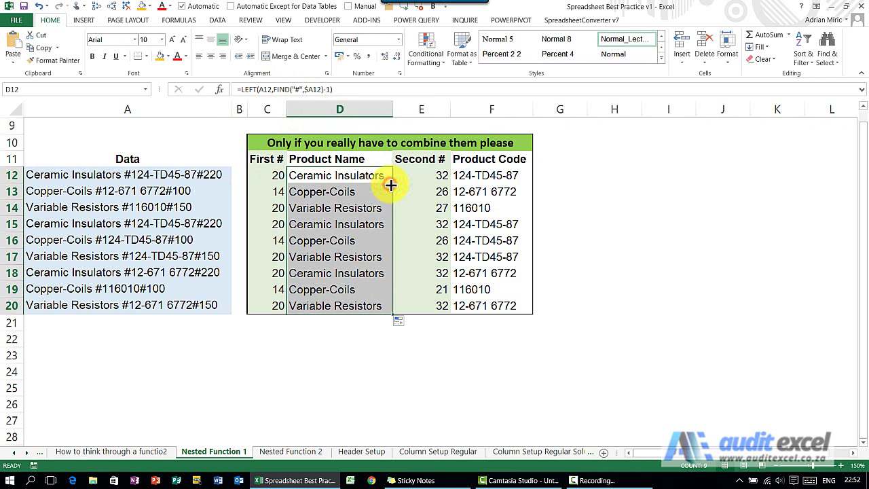
left_click(364, 191)
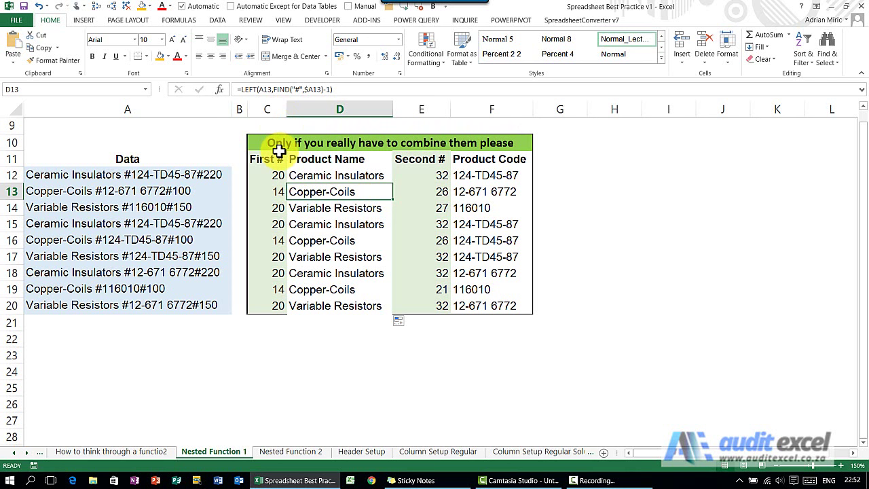
left_click(425, 176)
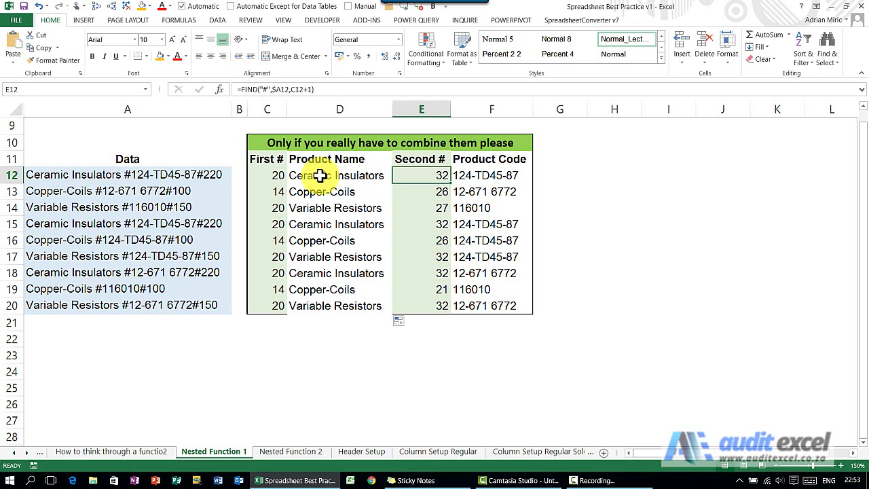
left_click(466, 175)
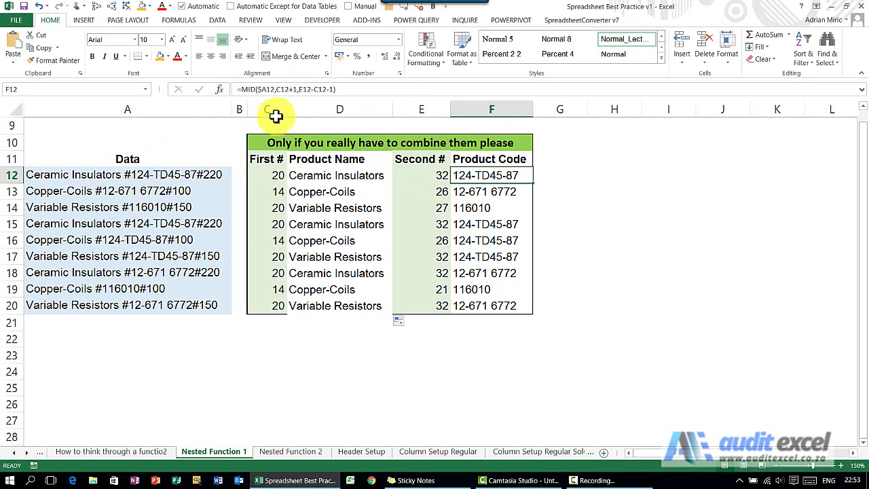
Step: Paste C12's First # FIND calculation over the C12 references in F12's MID formula
left_click(265, 175)
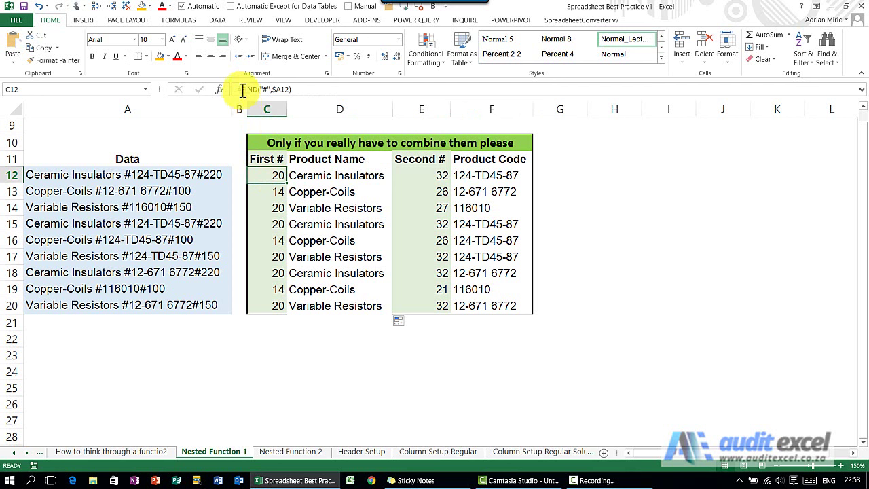
left_click_drag(241, 88, 302, 89)
key("ctrl+c")
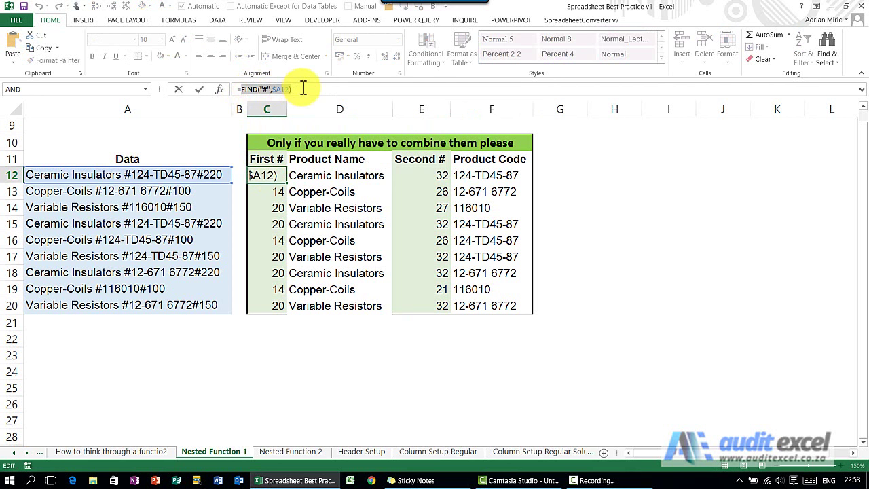
key("Escape")
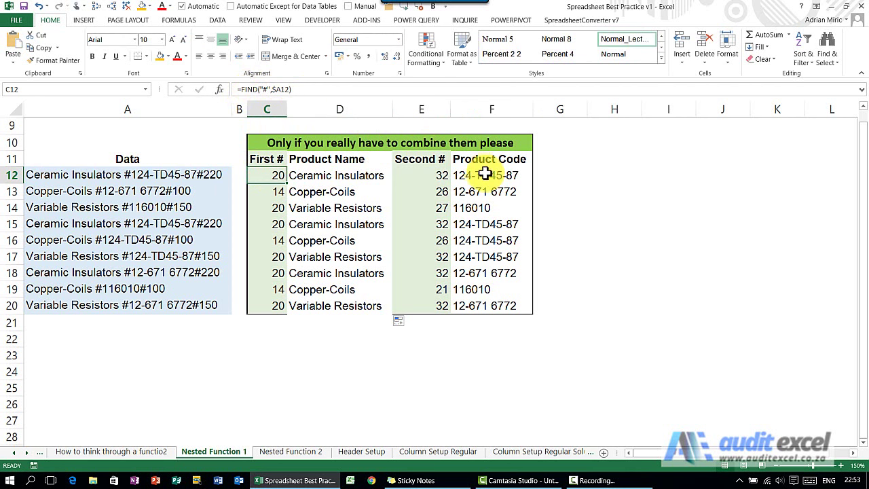
left_click(486, 175)
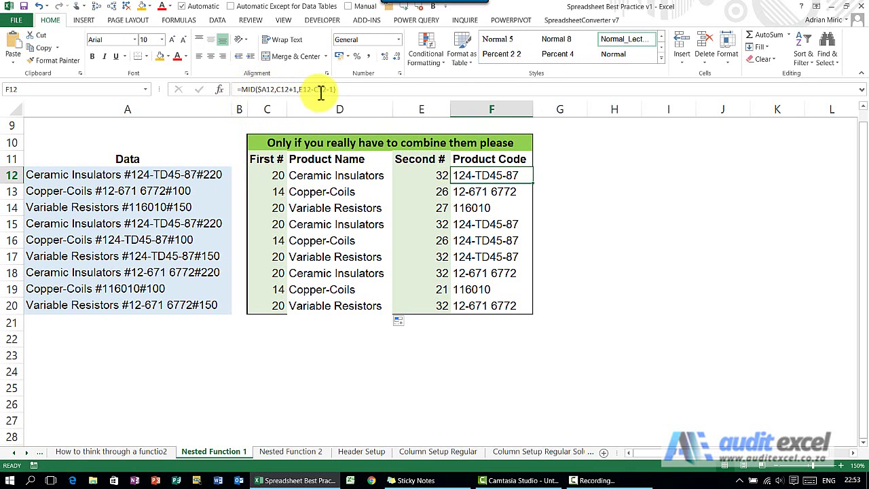
left_click(285, 88)
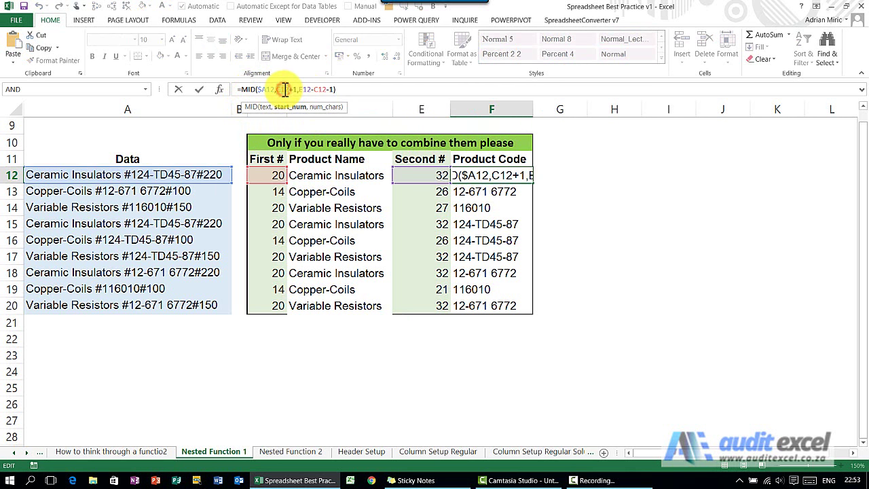
key("ctrl+v")
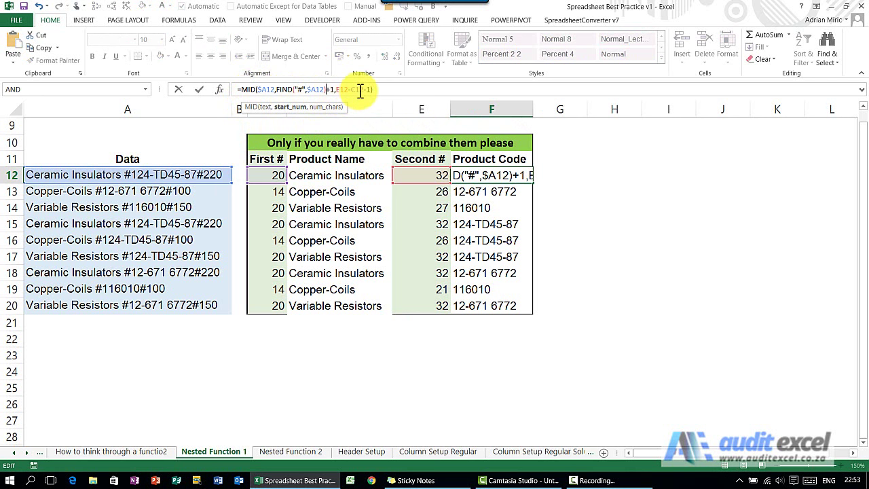
key("ctrl+v")
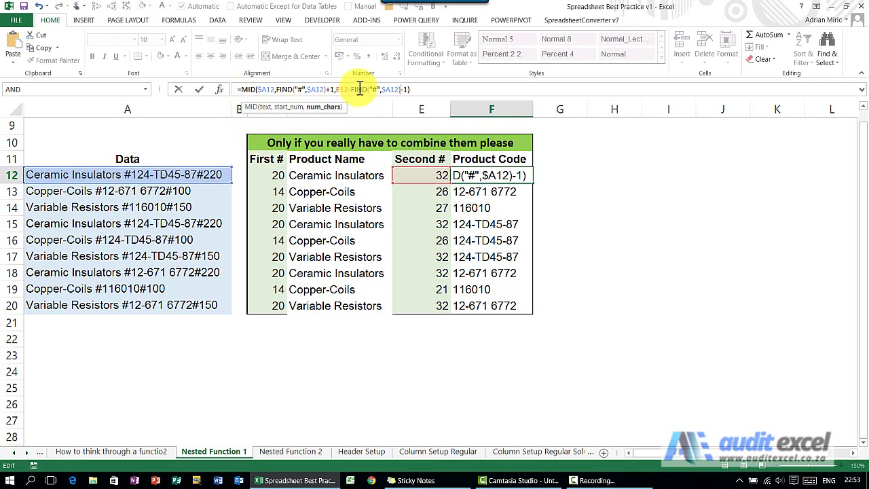
key("ctrl+Return")
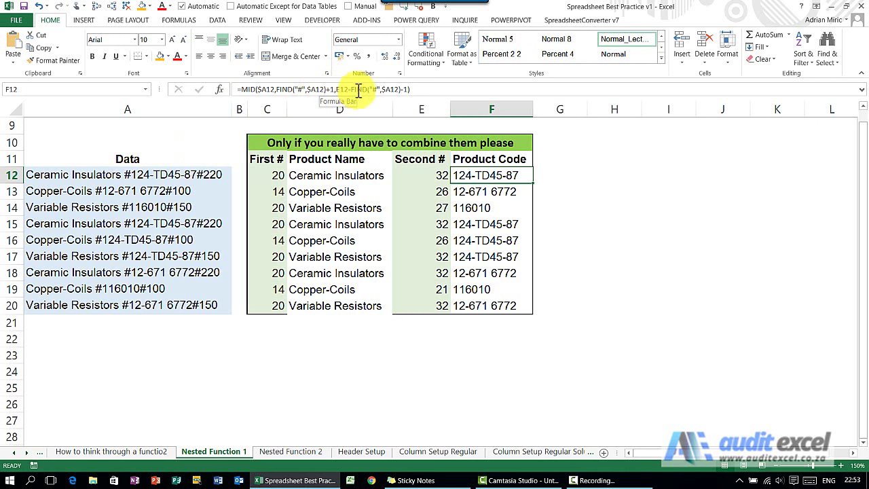
Step: Paste E12's Second # FIND calculation over the E12 reference in F12's formula
left_click(430, 178)
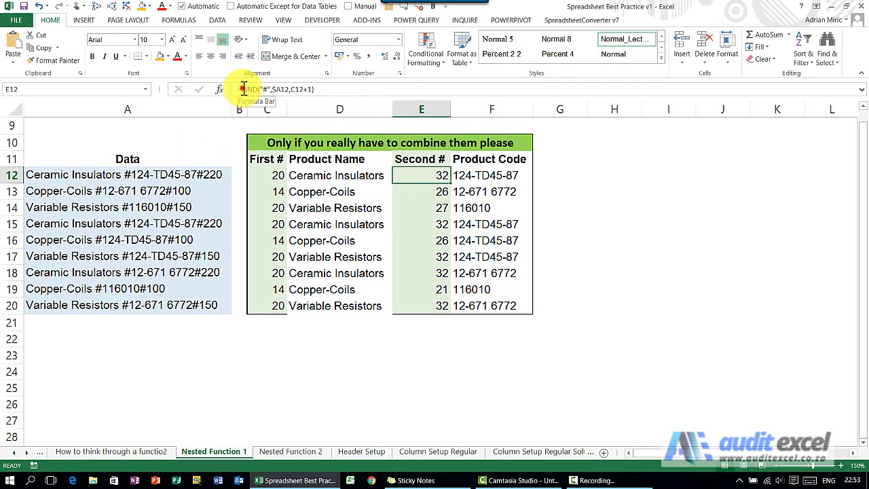
mouse_move(243, 89)
left_mouse_down()
mouse_move(330, 89)
mouse_move(240, 90)
left_mouse_up()
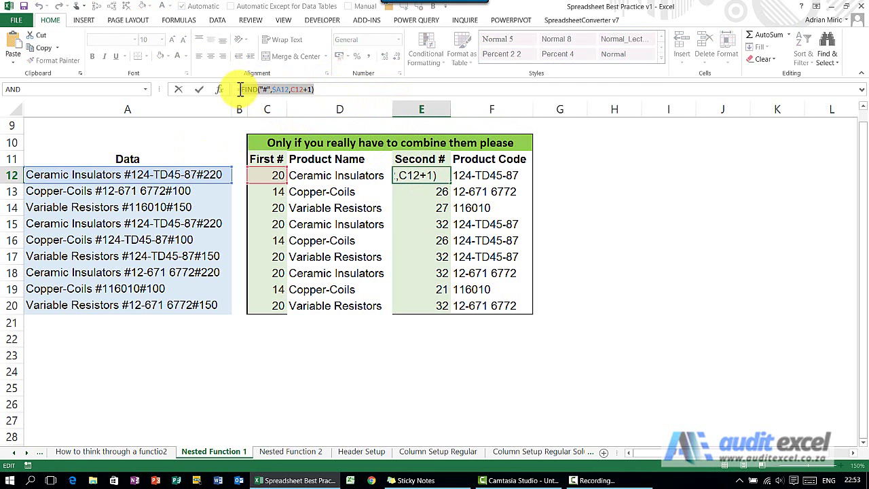
key("Escape")
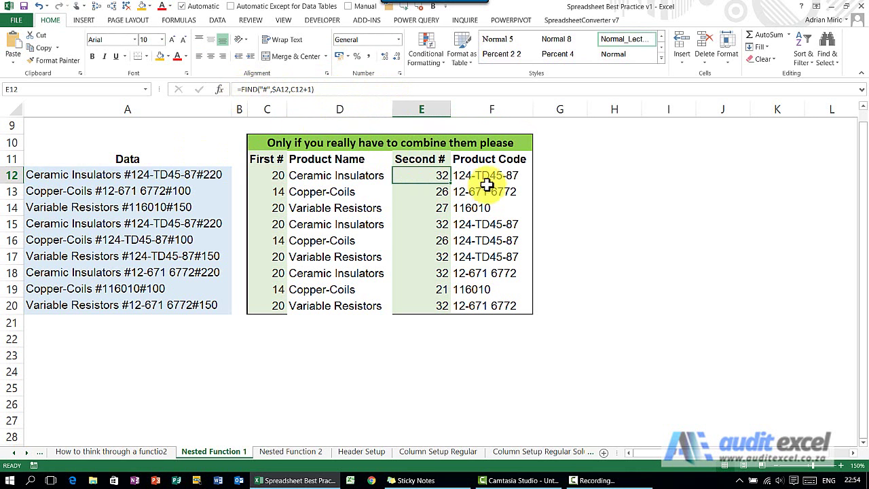
left_click(487, 177)
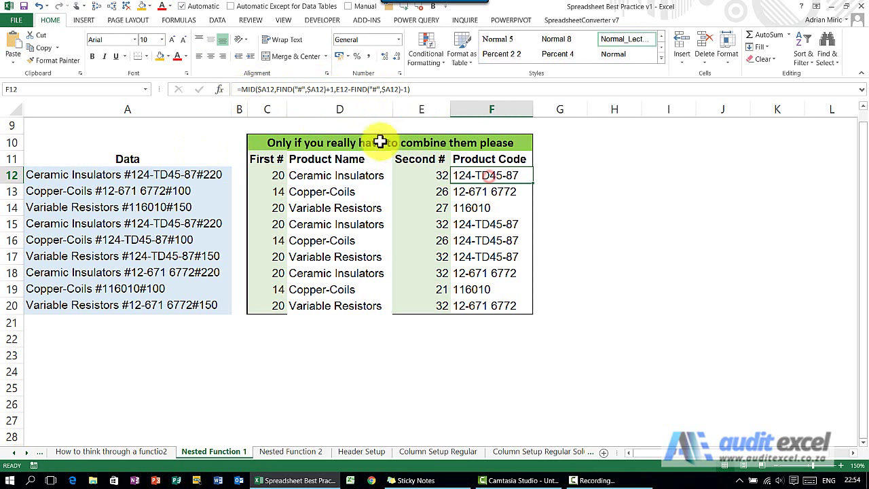
double_click(342, 90)
type("FIND(\"#\",$A12,C12+1)")
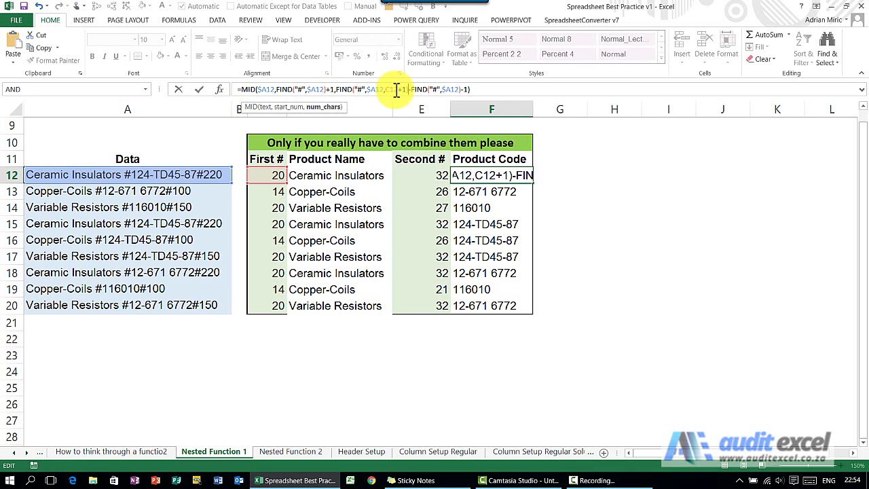
key("Return")
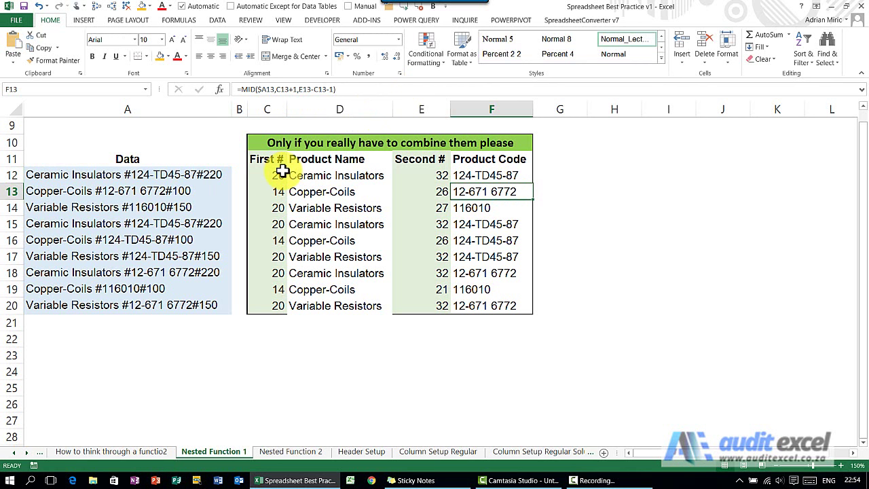
Step: Paste C12's FIND calculation over the last C12 reference in F12 and commit it
left_click(280, 174)
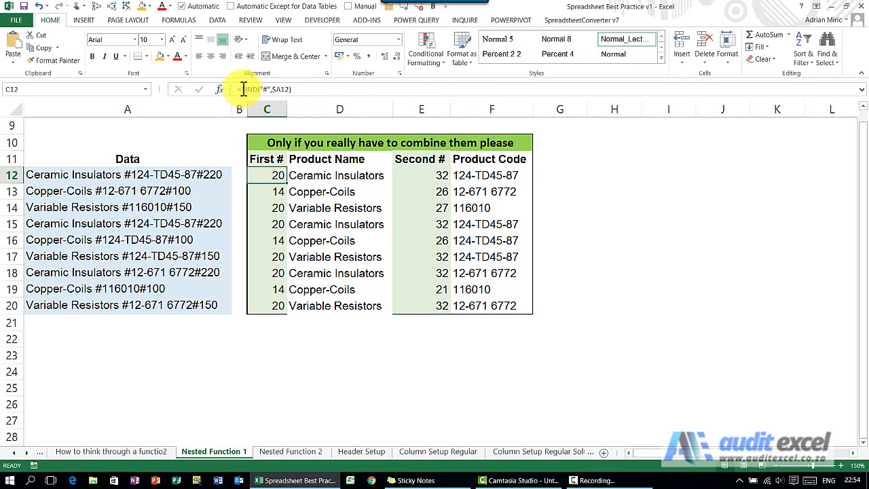
left_click_drag(270, 88, 303, 89)
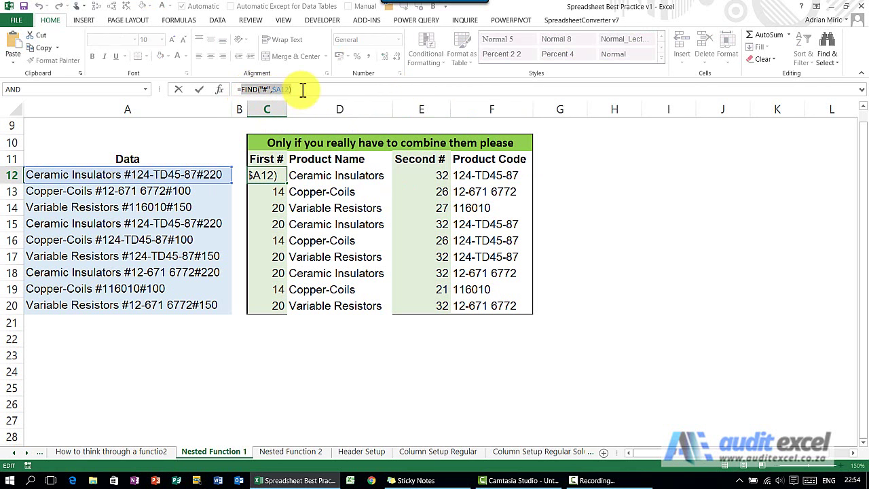
key("Escape")
left_click(489, 171)
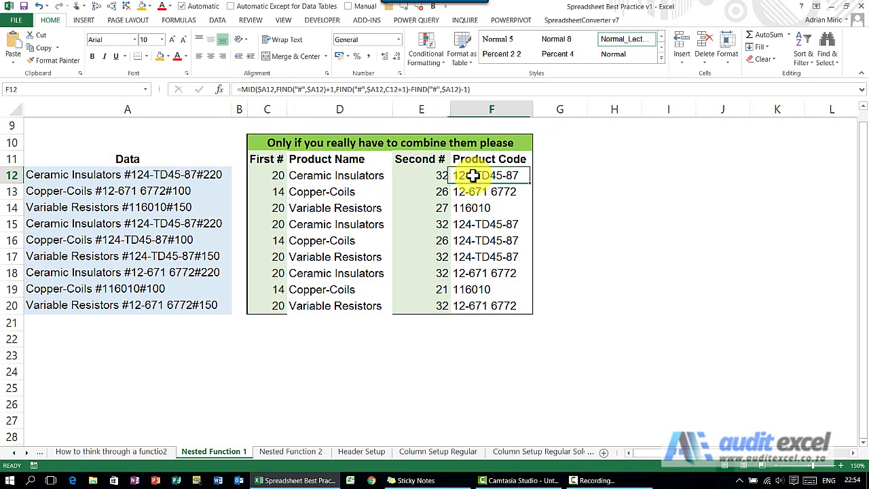
left_click(392, 89)
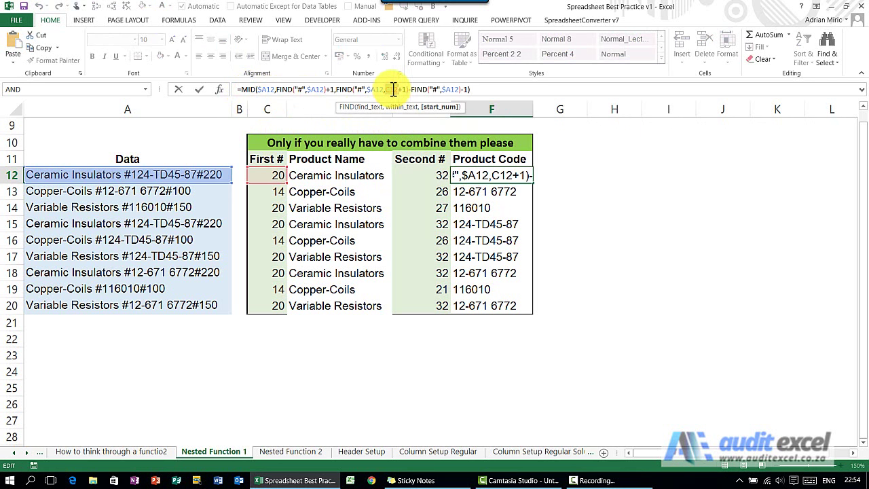
key("ctrl+v")
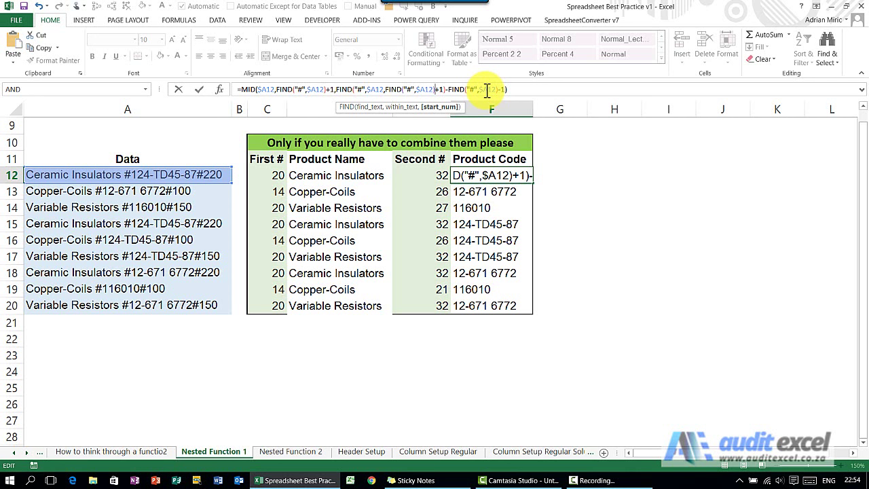
key("Return")
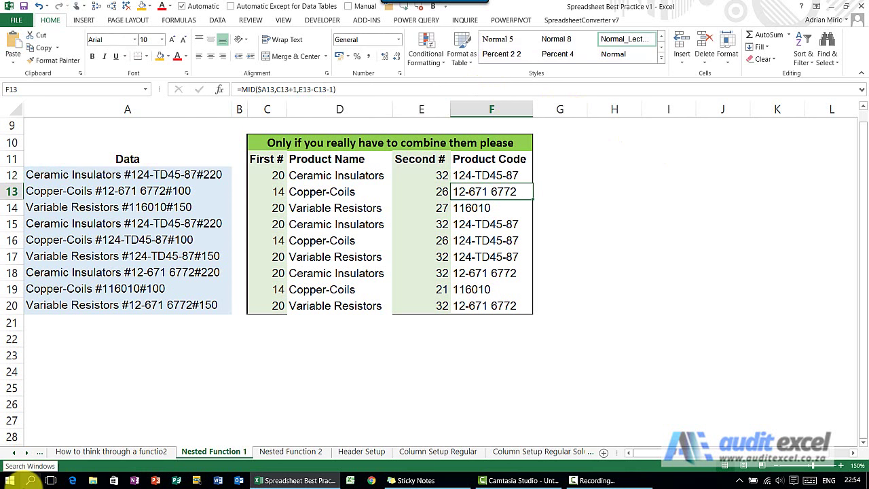
key("Up")
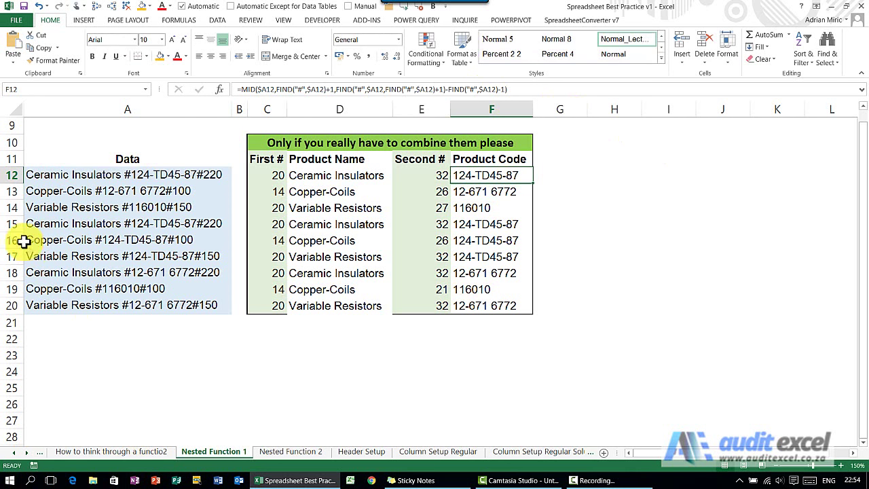
Step: Fill the nested Product Code formula down to F20 and delete the Second # column
double_click(533, 181)
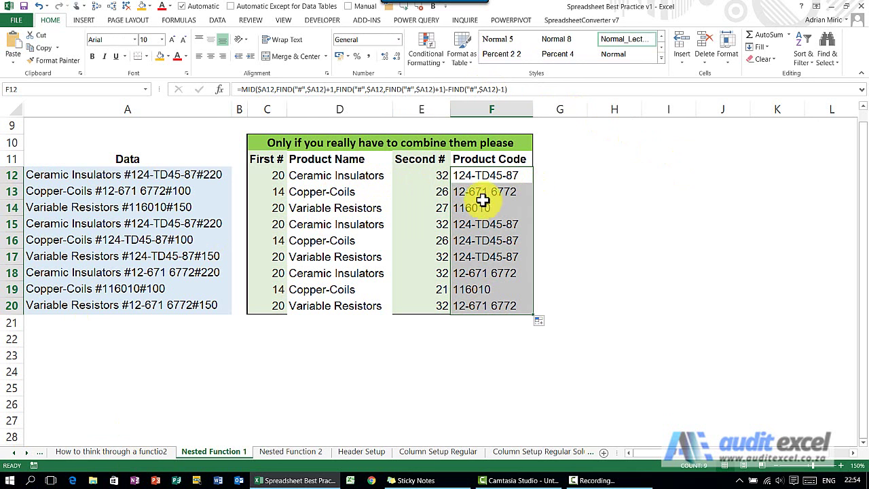
left_click(423, 110)
right_click(424, 110)
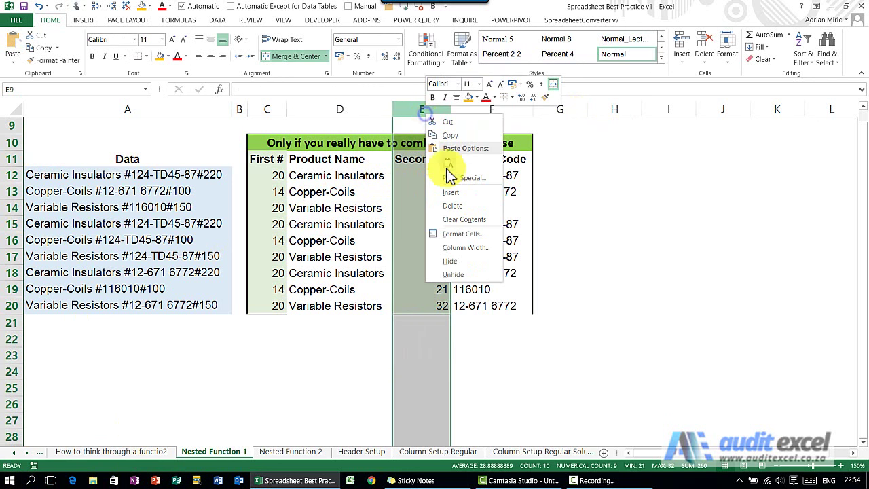
key("Escape")
key("ctrl+minus")
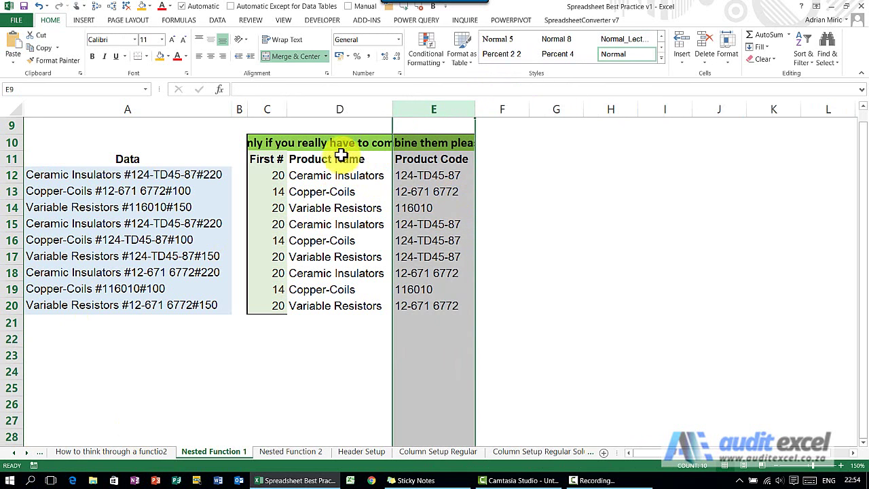
Step: Delete the First # column and verify the Product Name and Product Code formulas
left_click(269, 110)
right_click(268, 110)
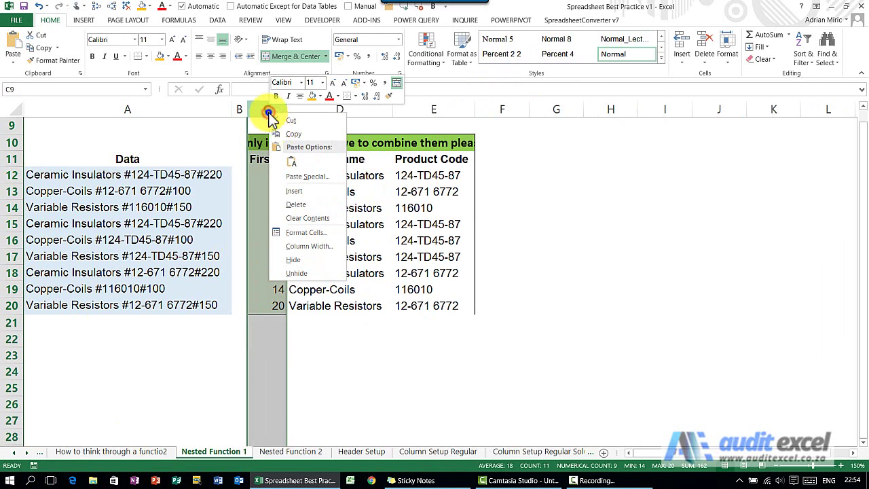
left_click(299, 204)
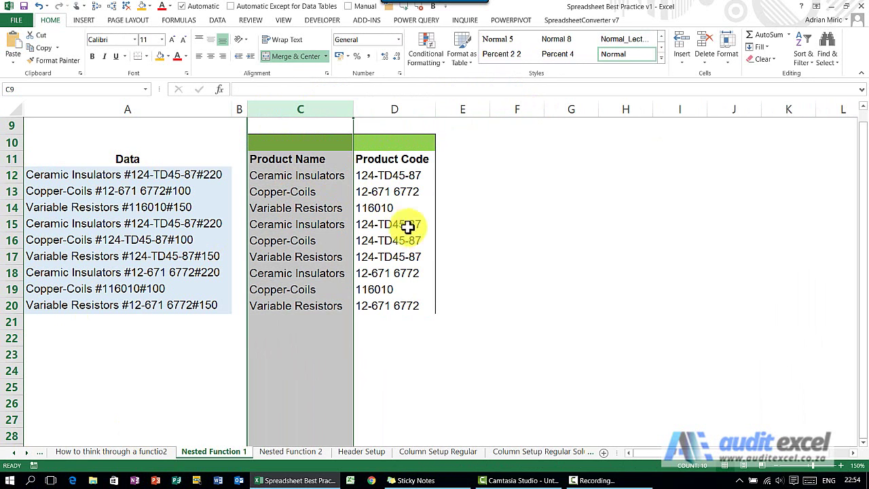
left_click(328, 176)
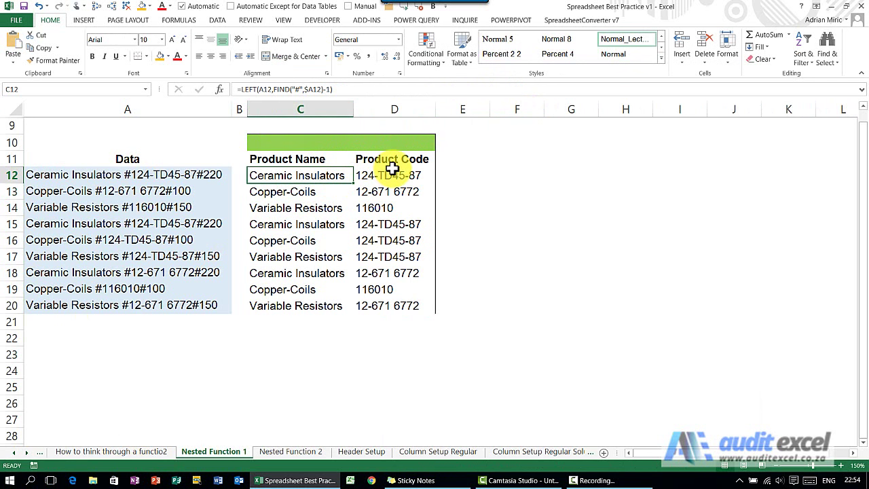
left_click(392, 174)
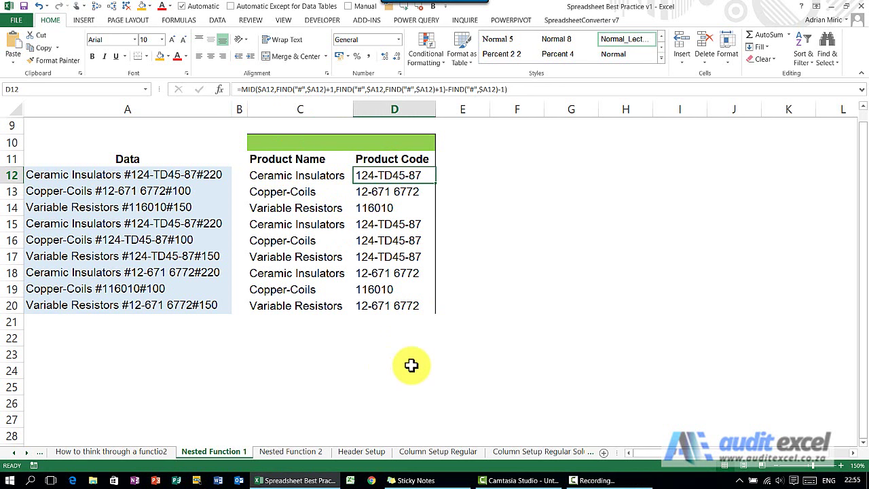
Step: Go to the Nested Function 2 sheet with the interest-rate table and decision tree
left_click(292, 452)
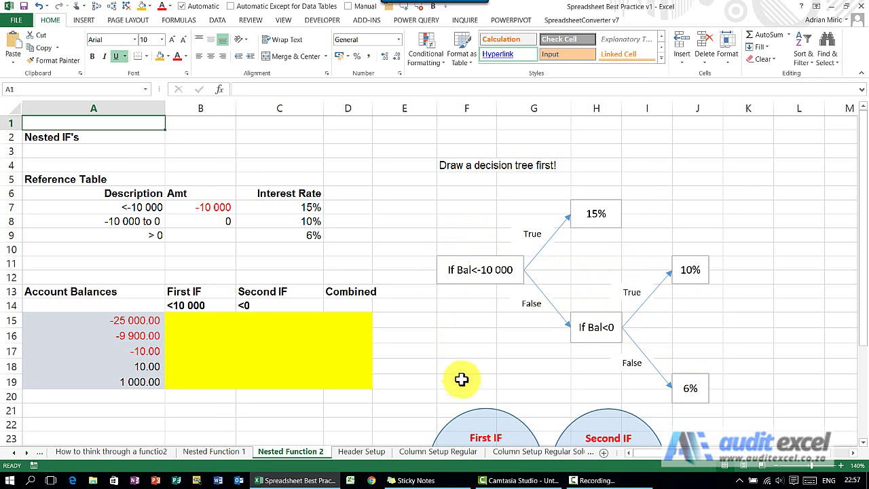
Step: Move the First IF and Second IF ovals onto the If Bal<-10 000 and If Bal<0 boxes
left_click_drag(469, 410, 460, 196)
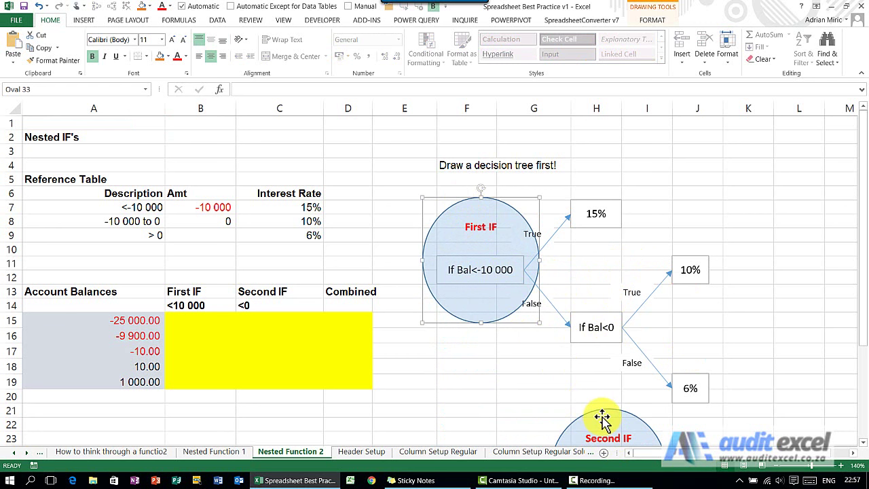
mouse_move(601, 412)
left_mouse_down()
mouse_move(580, 287)
mouse_move(585, 263)
left_mouse_up()
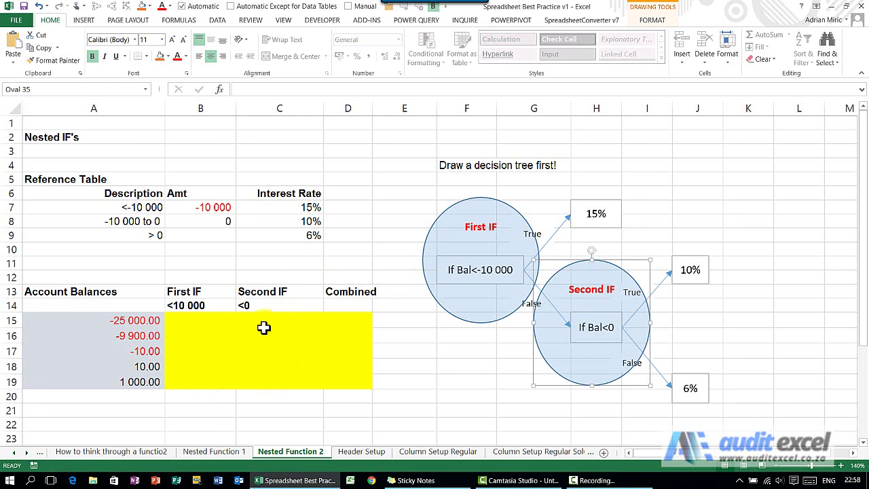
left_click(207, 315)
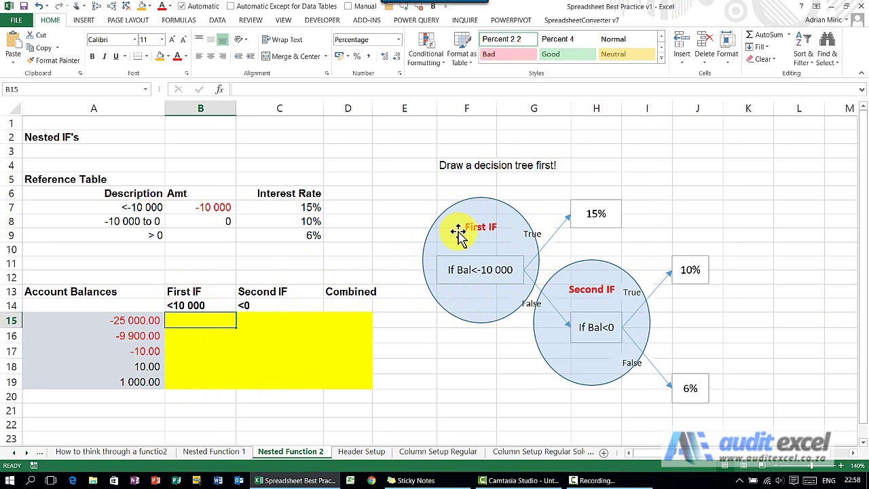
Step: Build B15's IF with test A15<$B$7, true value $C$7 and false value "Second IF"
left_click(219, 89)
double_click(575, 270)
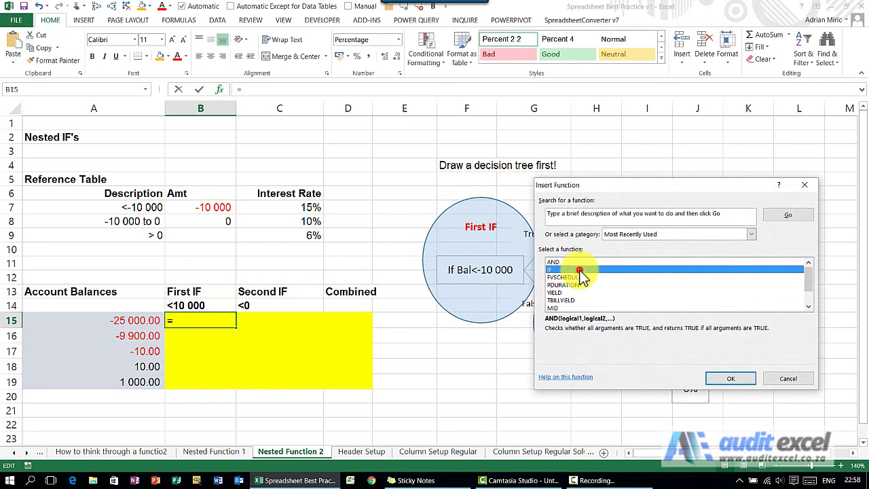
left_click_drag(572, 219, 569, 324)
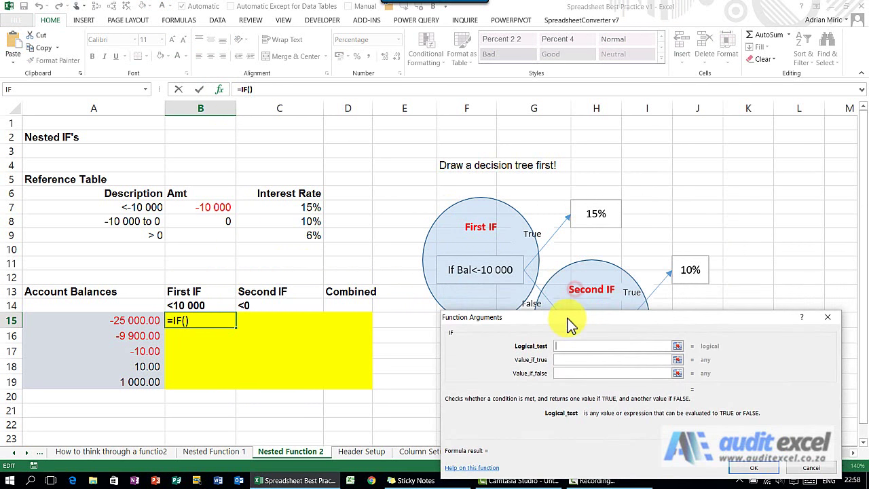
left_click(147, 321)
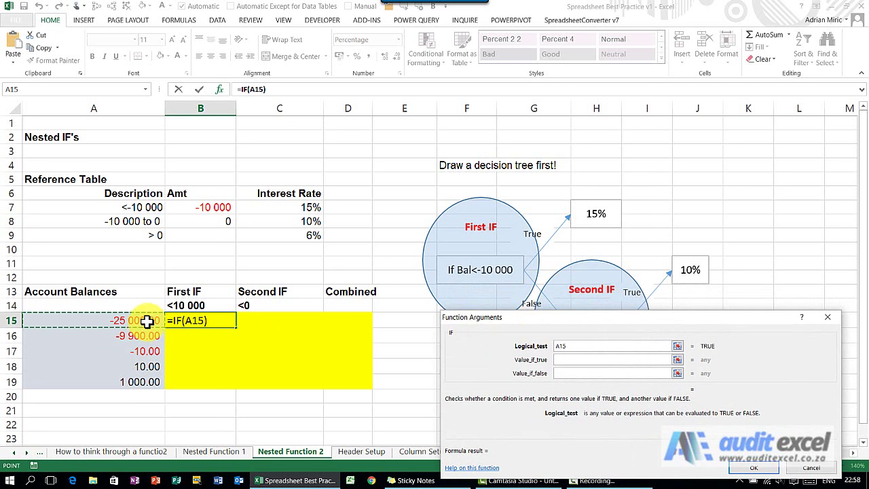
type("<$B$7")
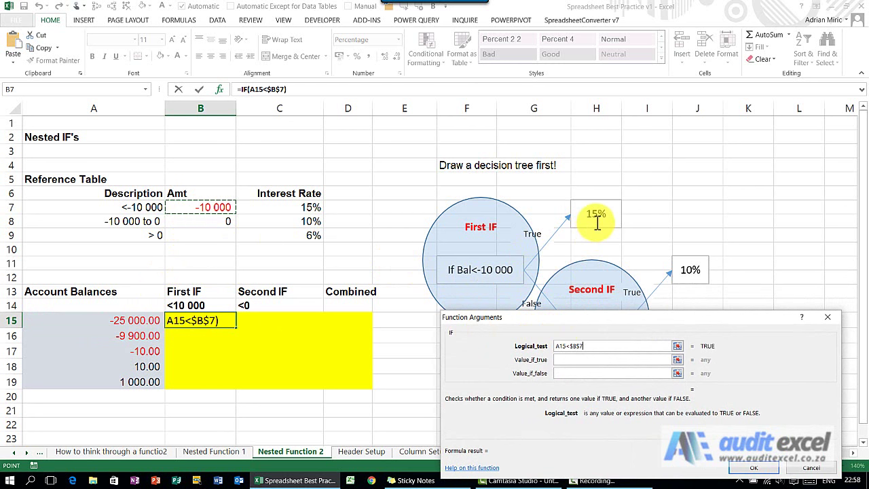
left_click(570, 359)
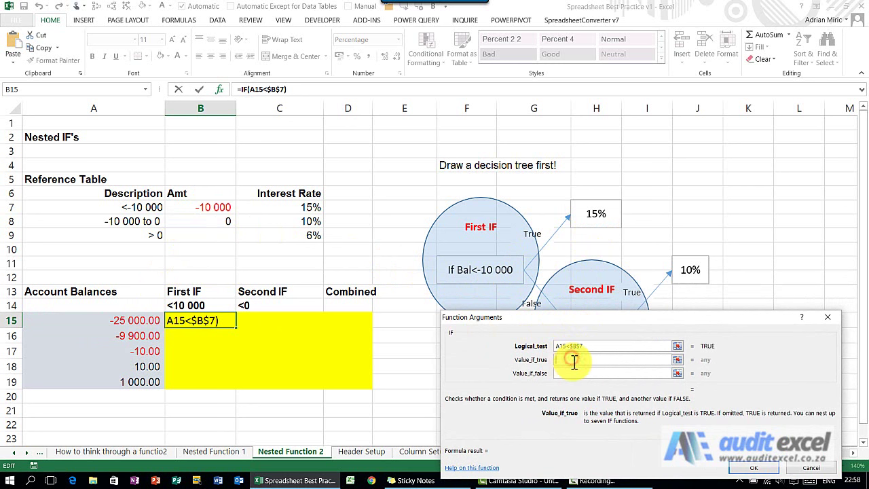
left_click(301, 206)
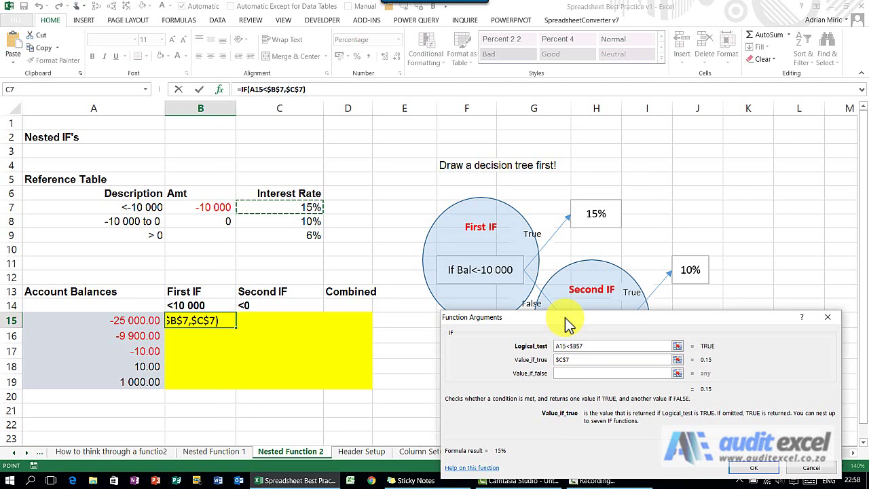
left_click(582, 373)
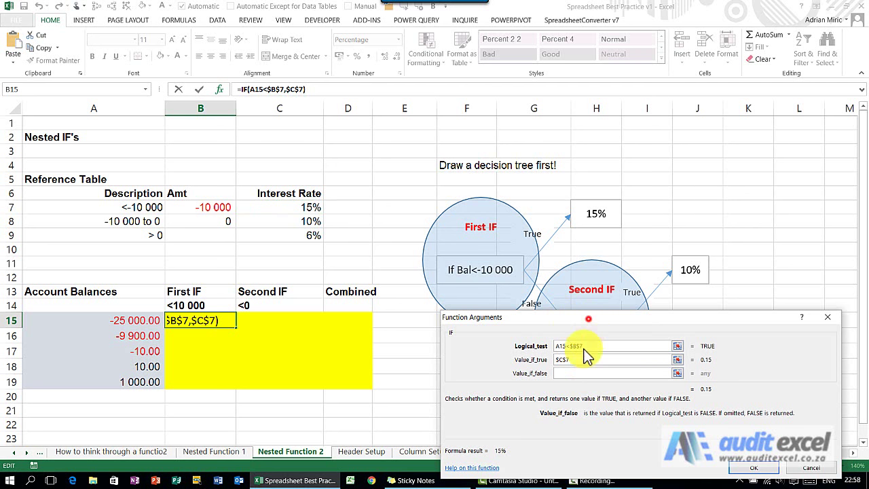
left_click_drag(587, 316, 608, 343)
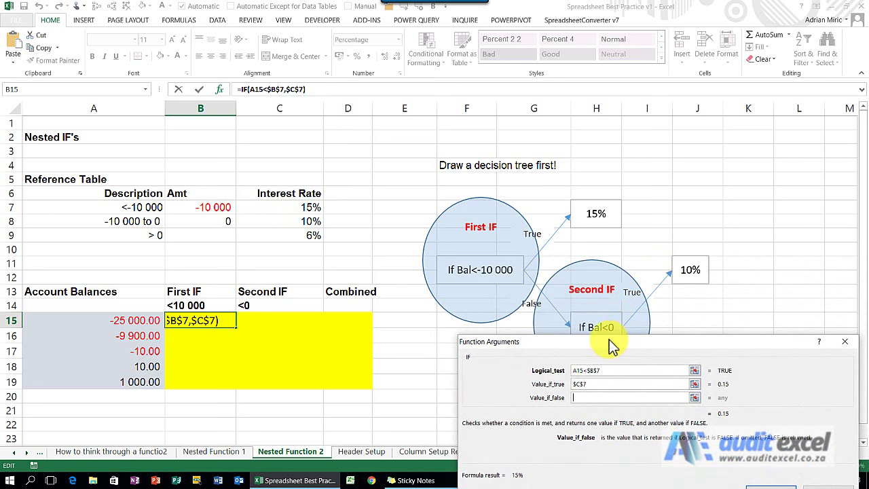
left_click(579, 398)
type("\"Second")
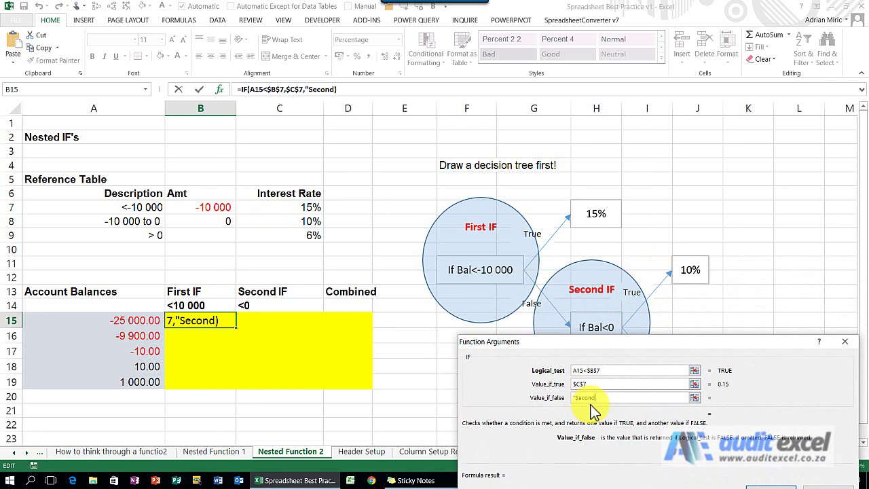
type(" IF\"")
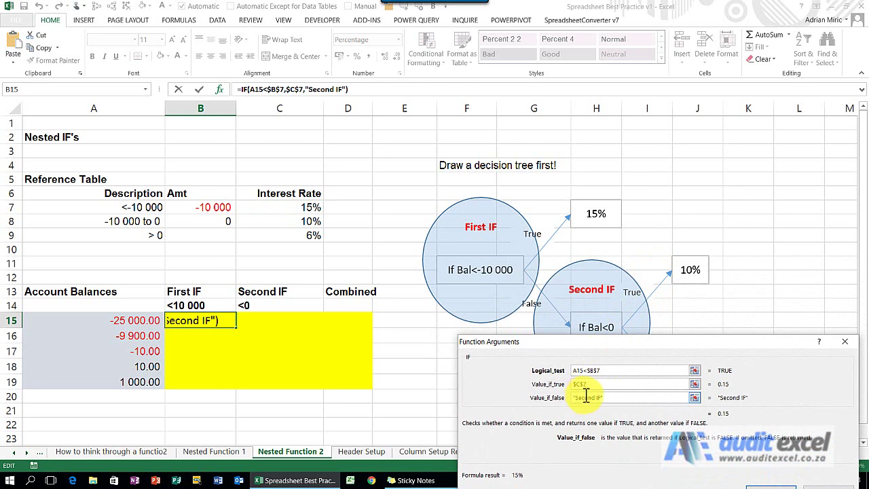
left_click_drag(551, 343, 536, 238)
Step: Confirm B15's First IF formula and fill it down to B19
left_click(754, 387)
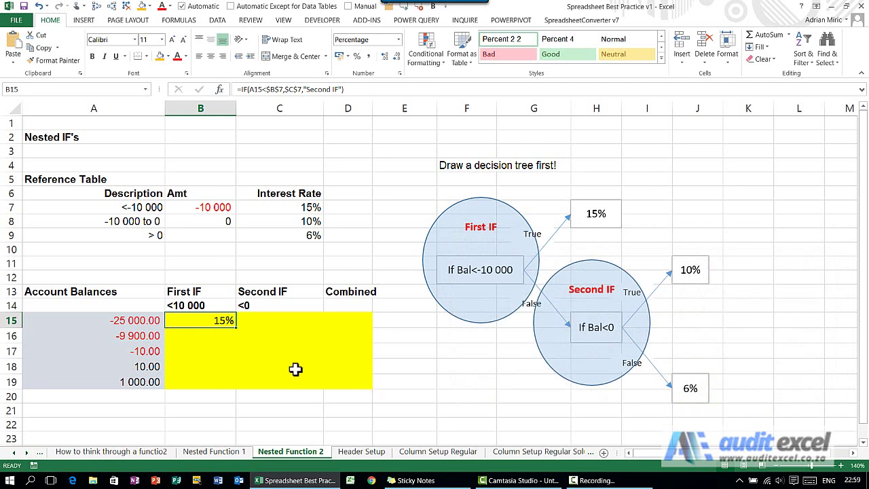
left_click_drag(236, 327, 237, 388)
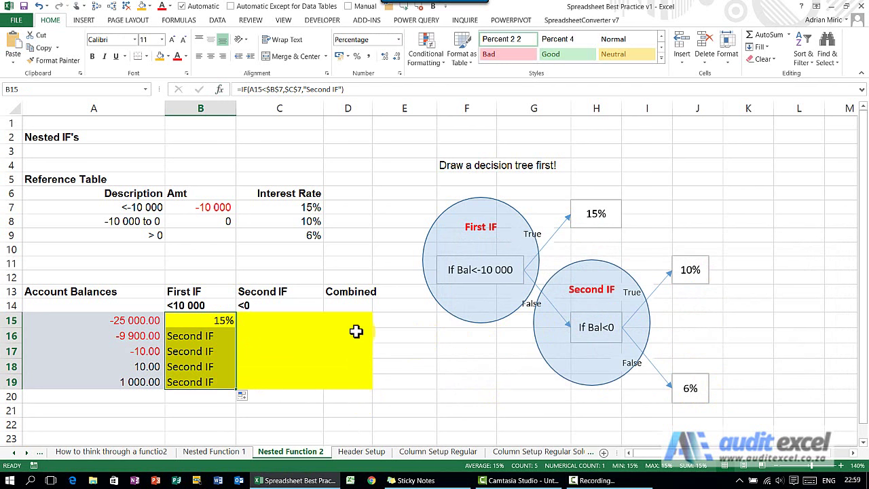
left_click(292, 323)
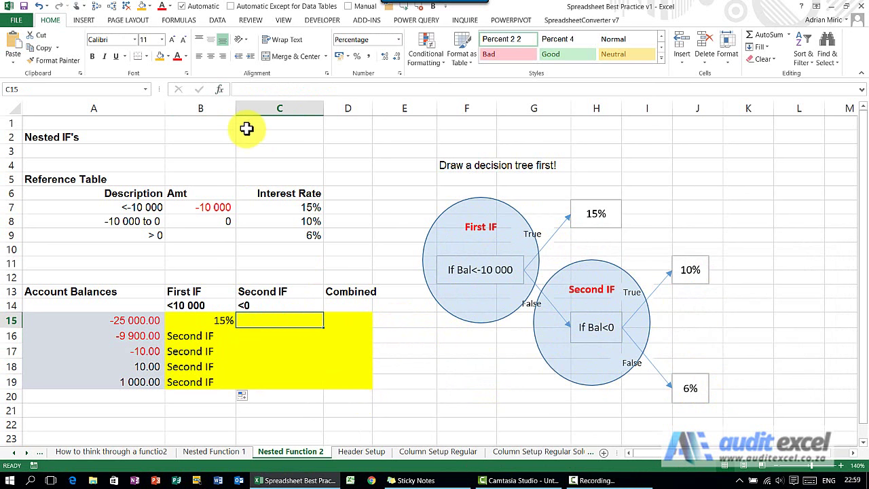
Step: Start an IF function in C15 with logical test A15<$B$8
left_click(224, 93)
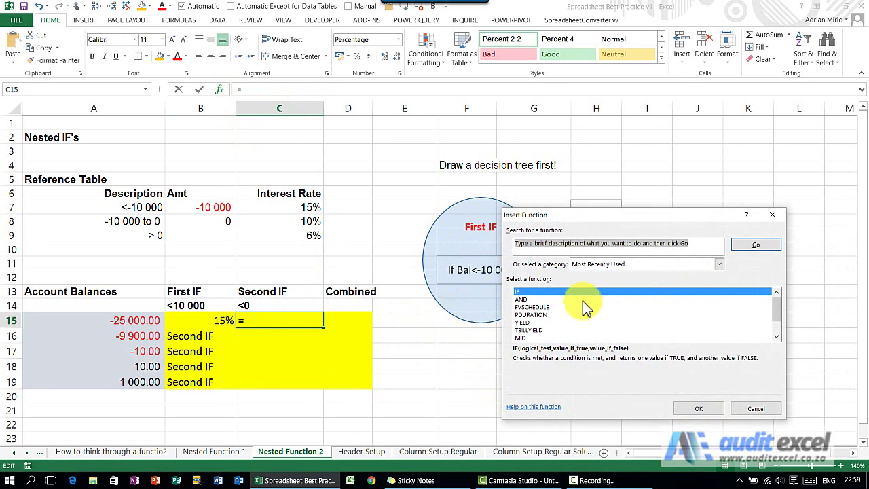
double_click(584, 292)
left_click_drag(591, 238, 583, 349)
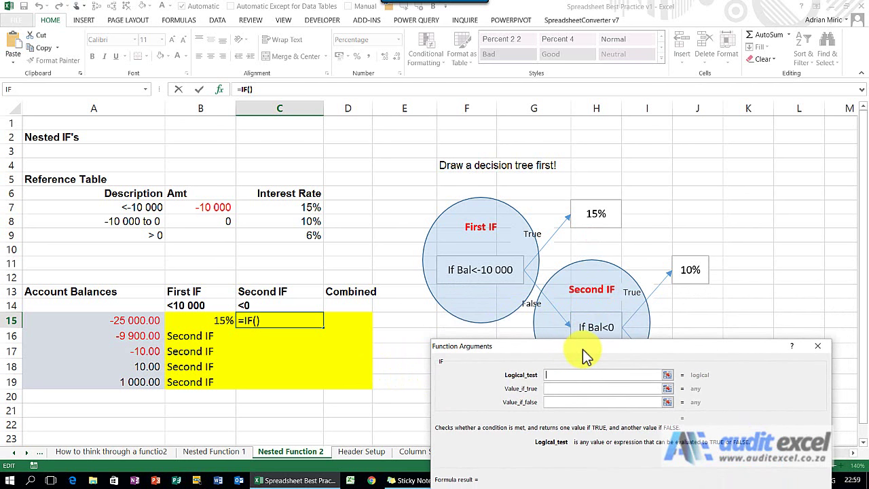
left_click(139, 320)
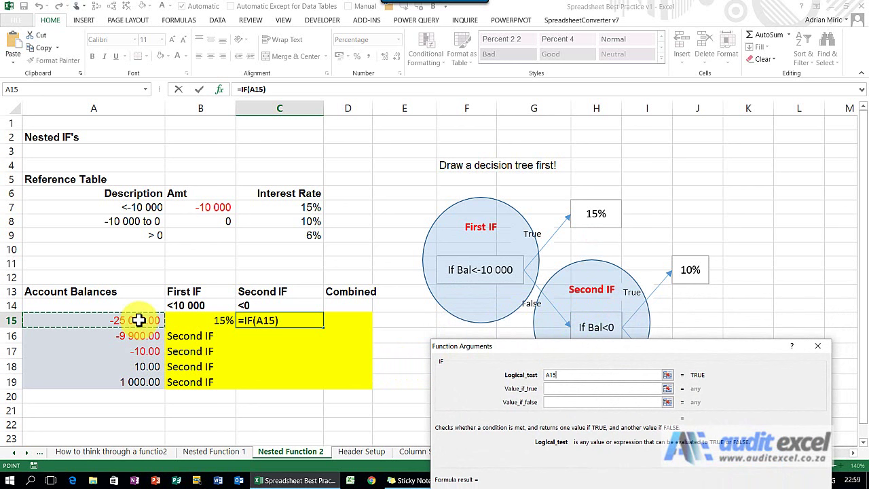
type("<")
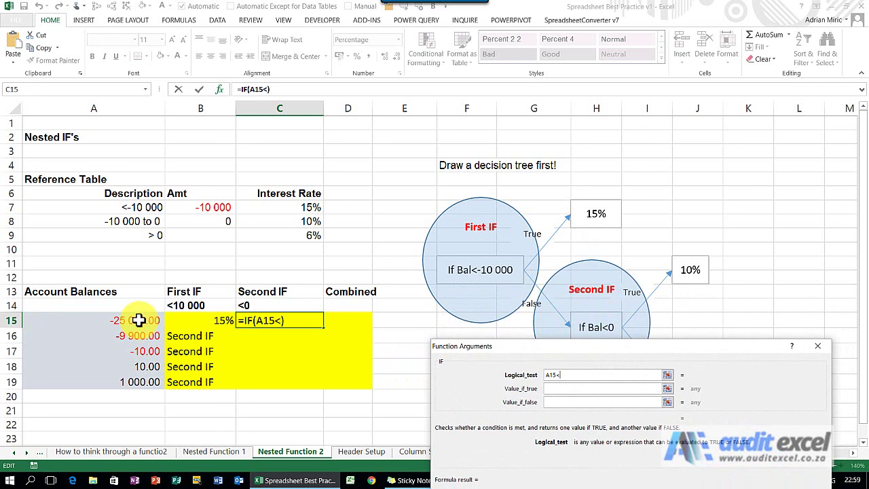
left_click(217, 221)
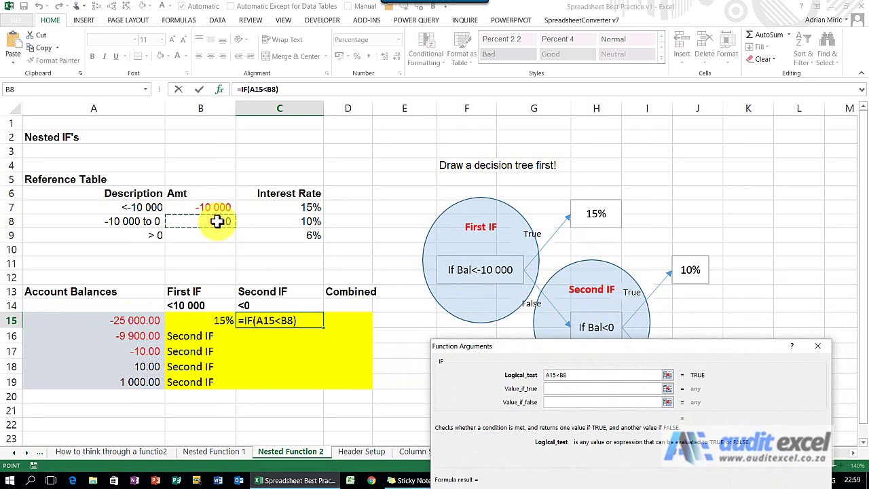
key("F4")
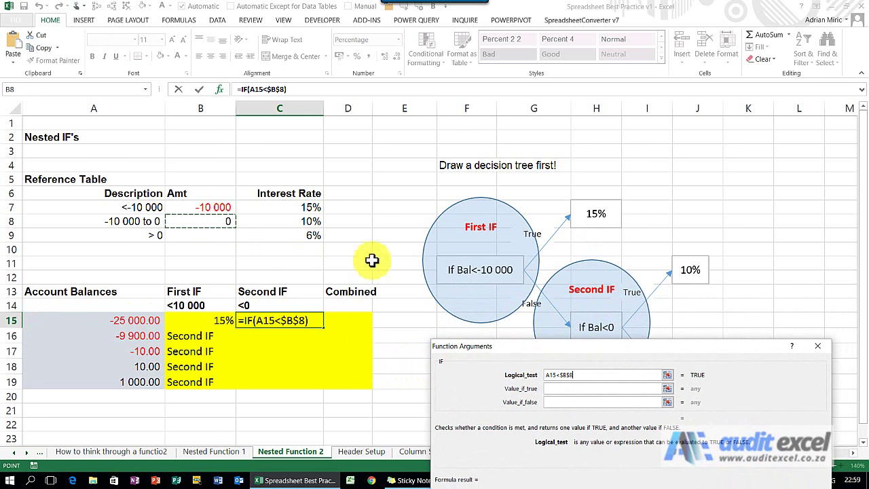
Step: Set the IF's true value to $C$8 and false value to $C$9, then confirm
left_click(563, 392)
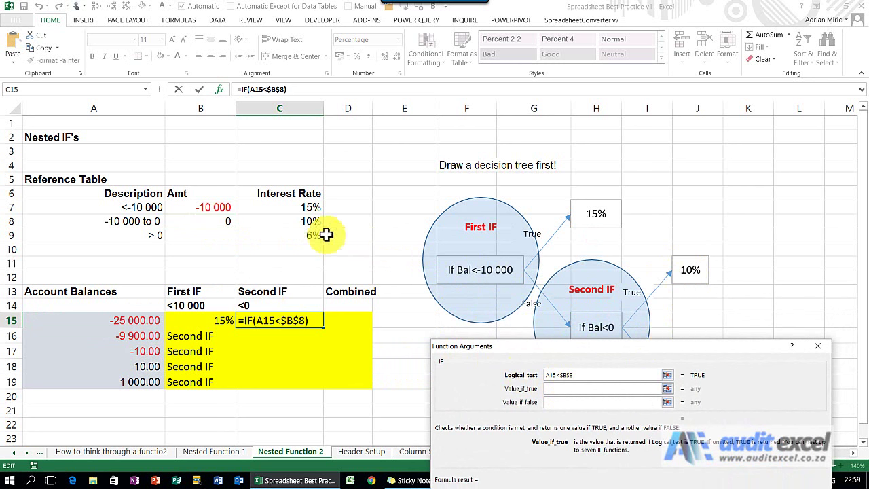
left_click(309, 220)
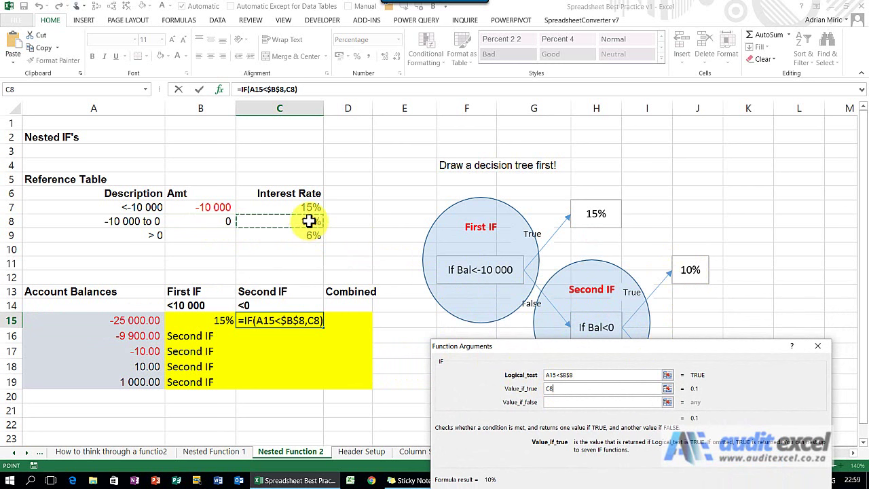
key("F4")
left_click(548, 402)
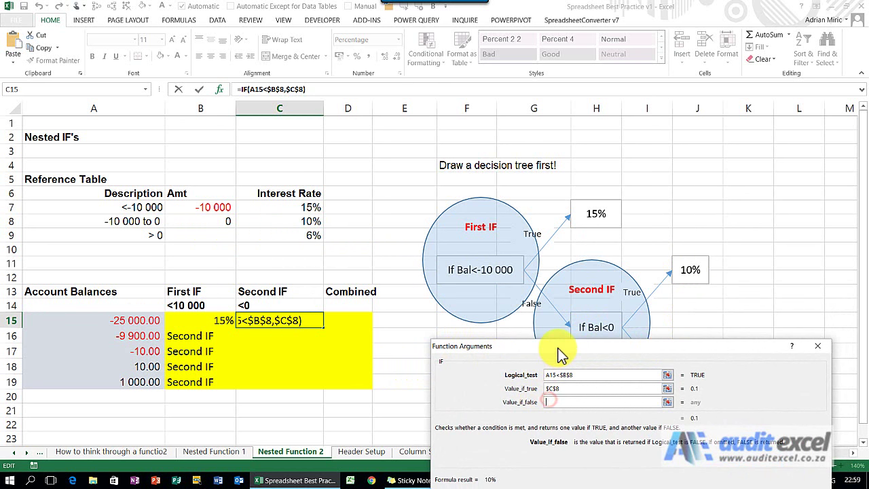
left_click_drag(558, 352, 493, 300)
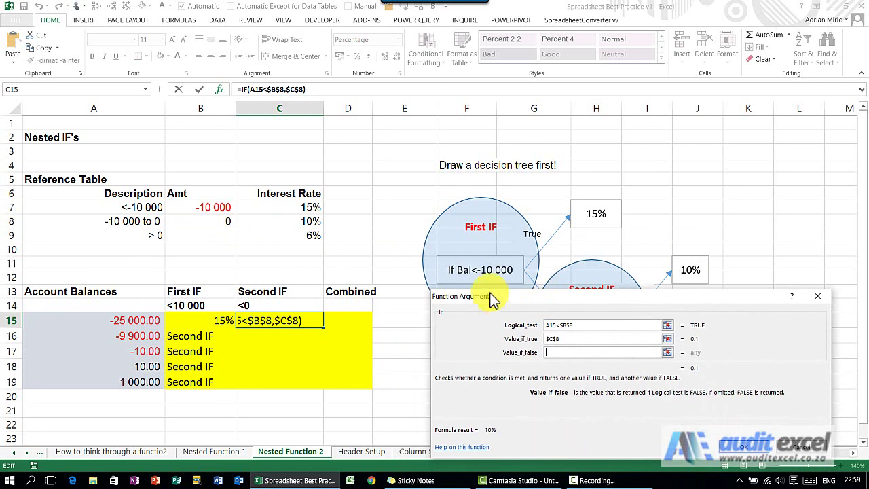
left_click(299, 235)
key("F4")
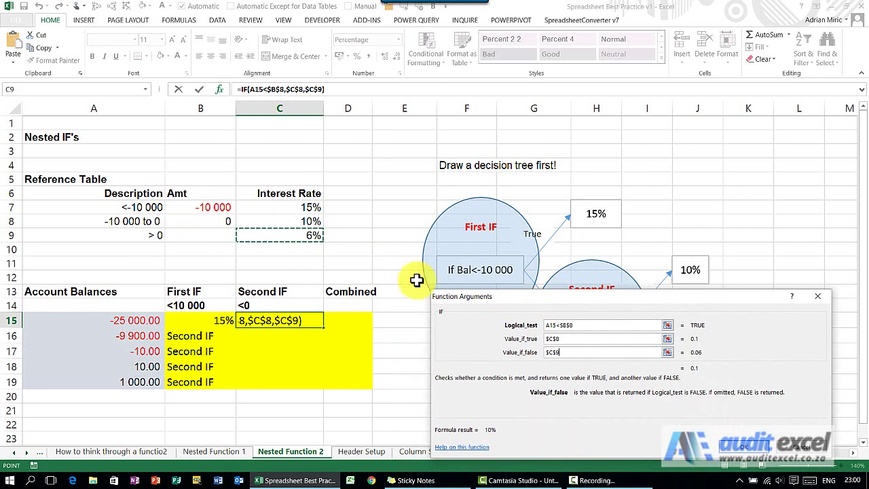
left_click(752, 451)
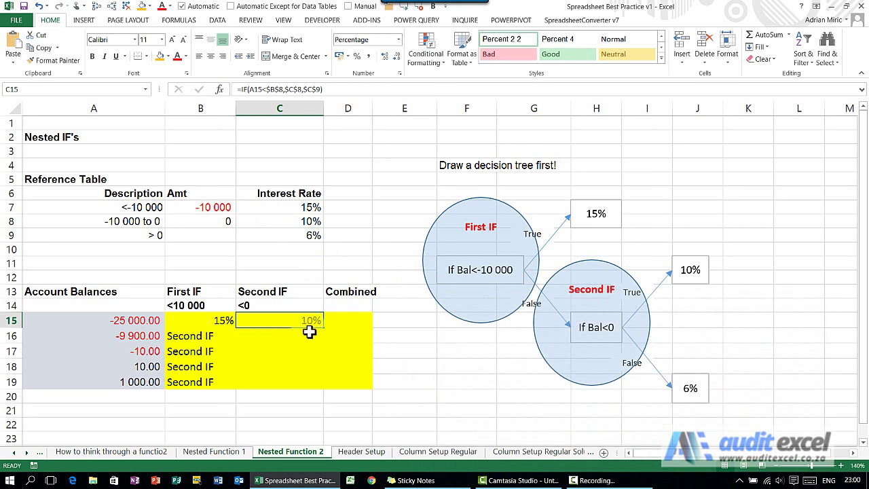
Step: Fill the Second IF formula down C15:C19 and select B15's First IF formula text
left_click_drag(324, 328, 323, 388)
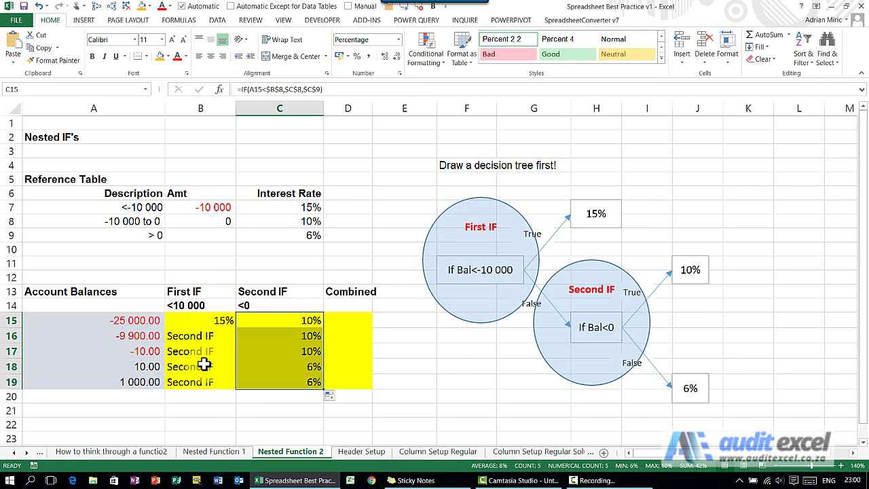
left_click(219, 322)
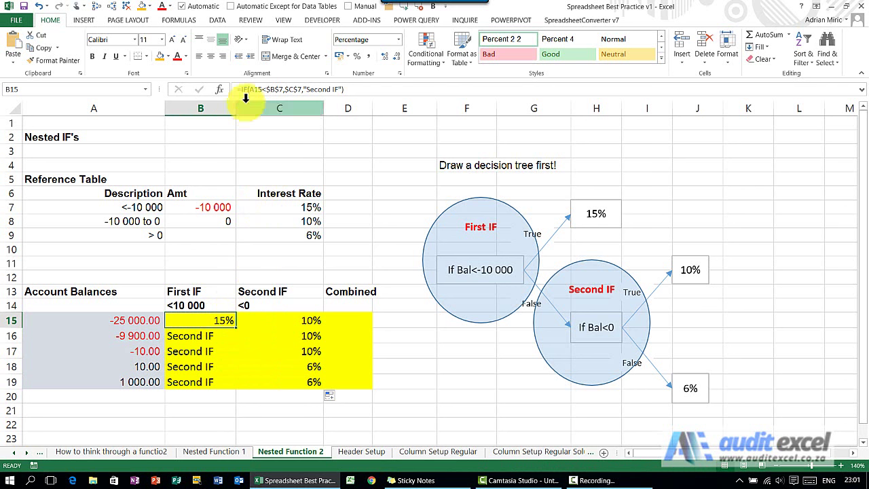
left_click_drag(243, 91, 358, 89)
Step: Paste the First IF formula =IF(A15<$B$7,$C$7,"Second IF") into Combined cell D15, showing 15%
key("Escape")
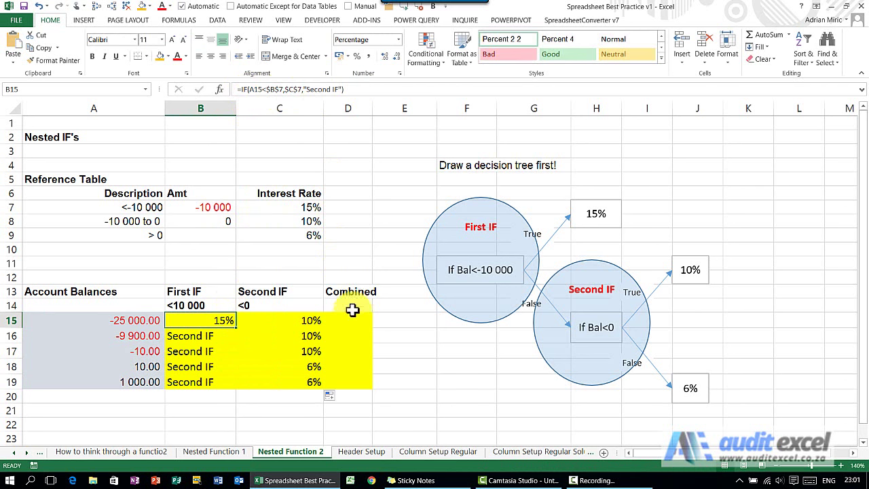
left_click(349, 319)
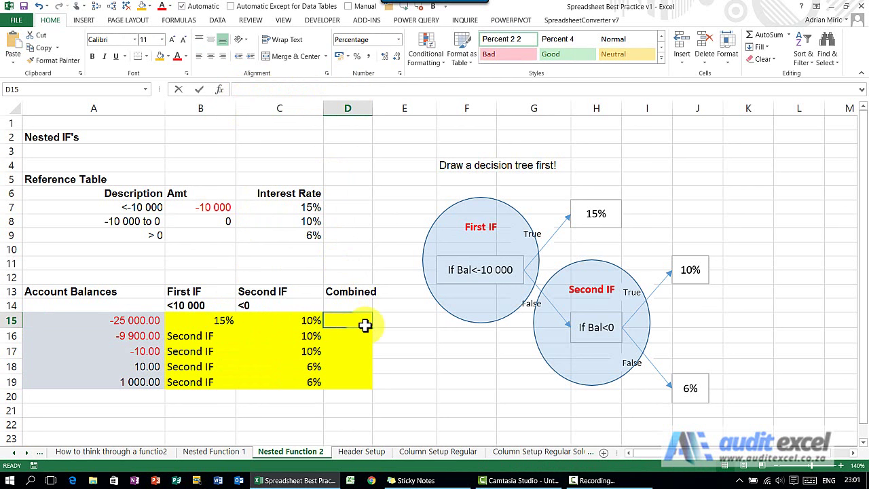
key("ctrl+v")
key("Return")
left_click(365, 325)
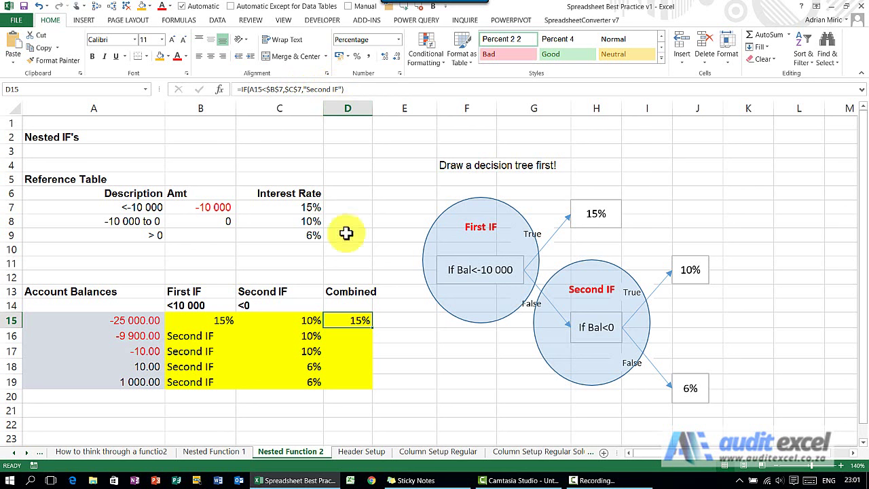
left_click(302, 320)
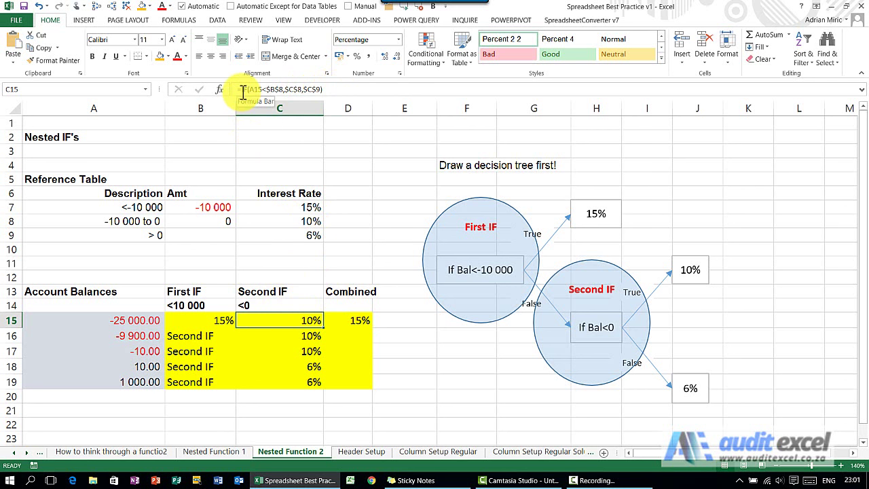
Step: Replace D15's "Second IF" placeholder with IF(A15<$B$8,$C$8,$C$9), then copy D15
left_click_drag(242, 91, 337, 89)
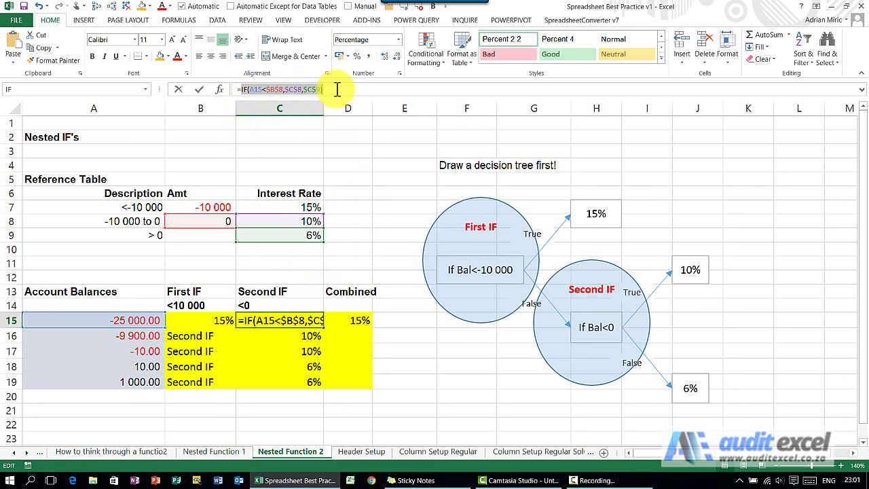
key("Escape")
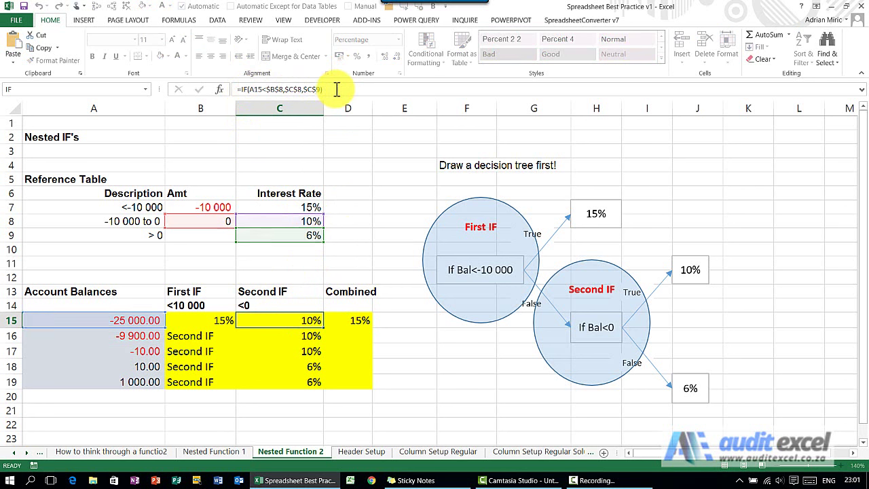
left_click(347, 324)
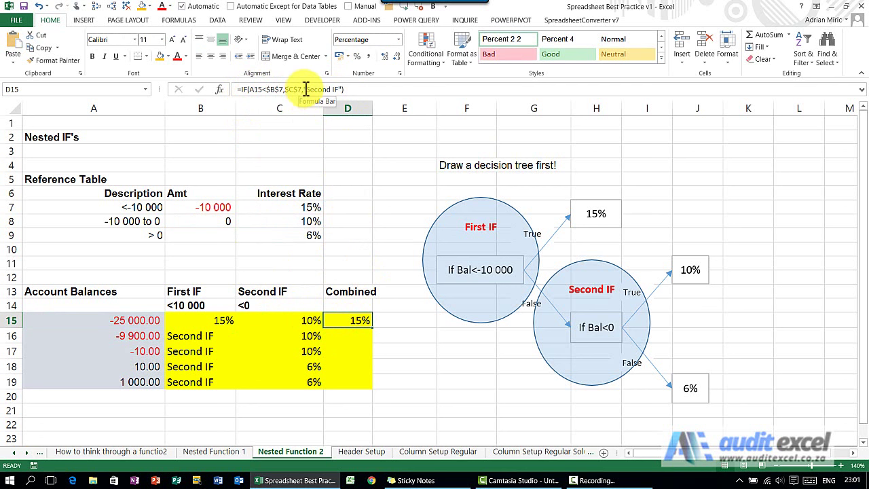
left_click_drag(304, 89, 338, 89)
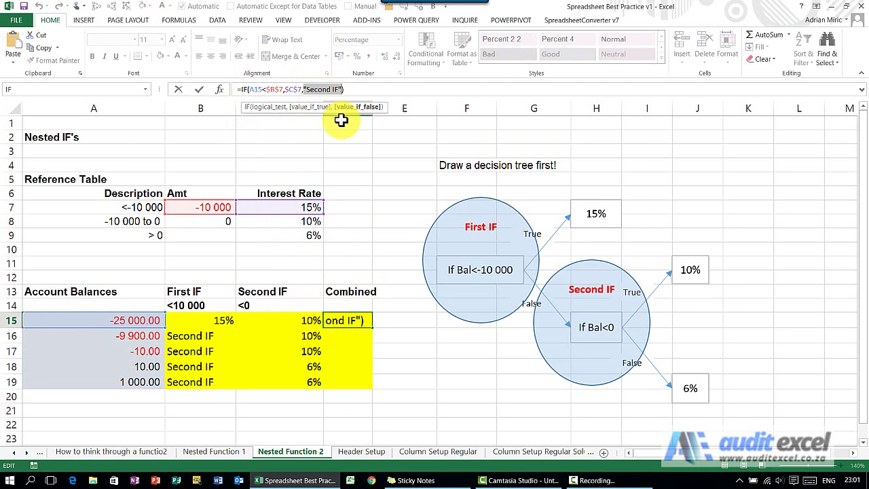
key("ctrl+v")
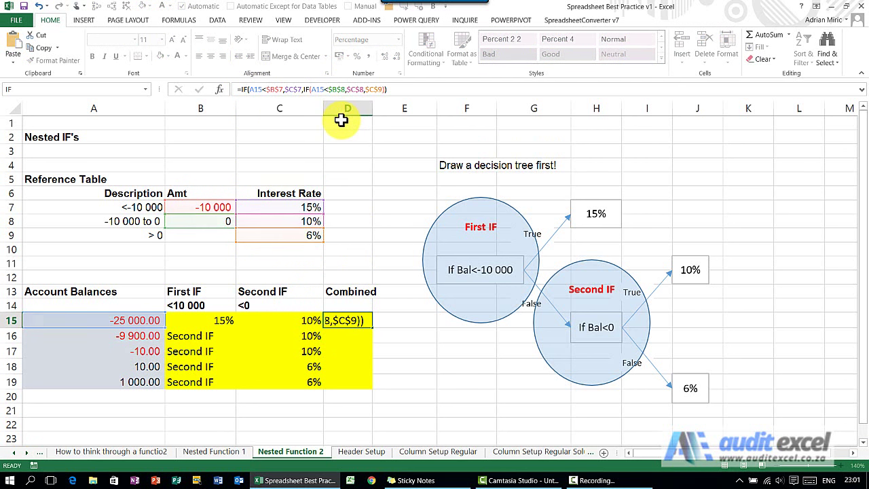
key("Return")
key("Up")
key("ctrl+c")
Step: Fill the nested formula down D15:D19 and clear the helper cells B15:C19
key("shift+Down")
key("shift+Down")
key("shift+Down")
key("shift+Down")
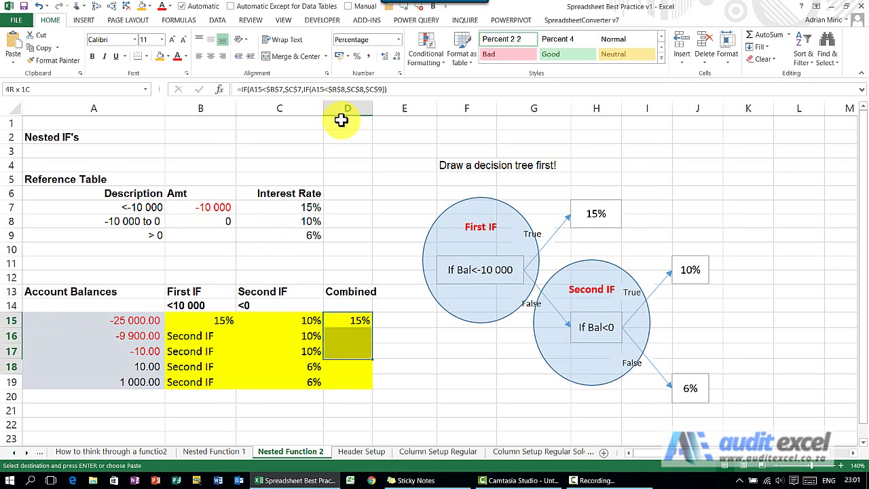
key("ctrl+v")
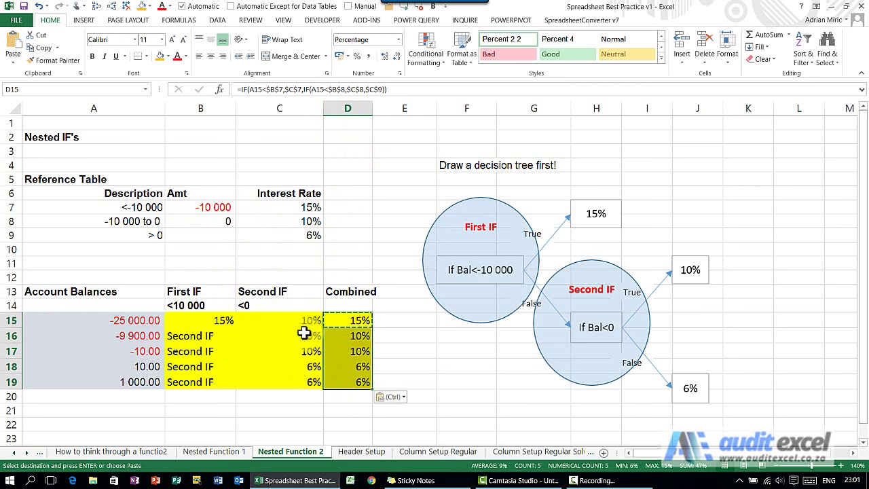
left_click_drag(213, 320, 305, 382)
key("Delete")
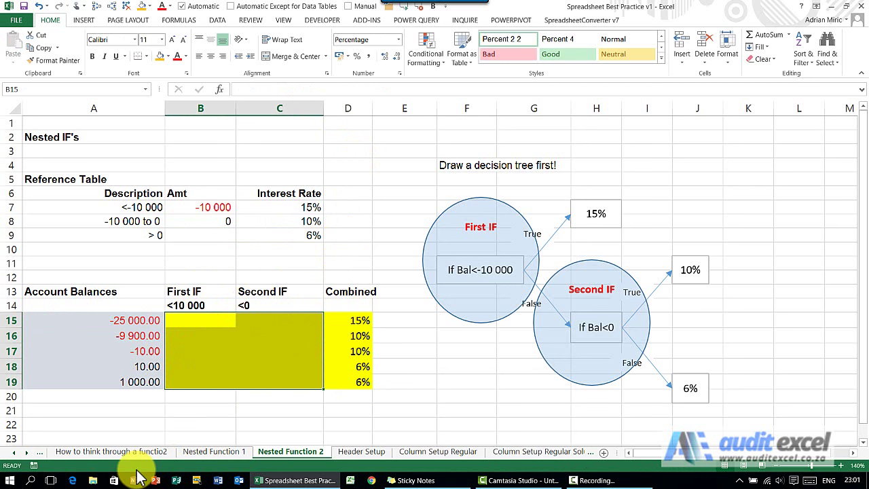
left_click(343, 321)
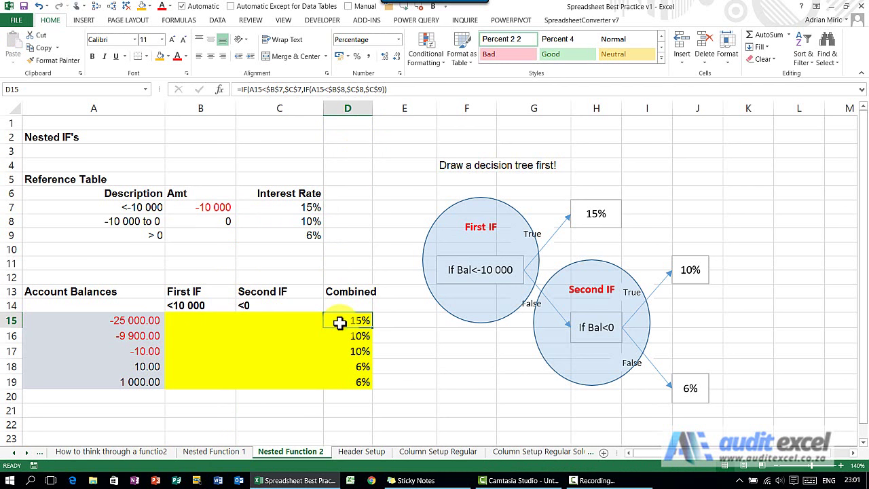